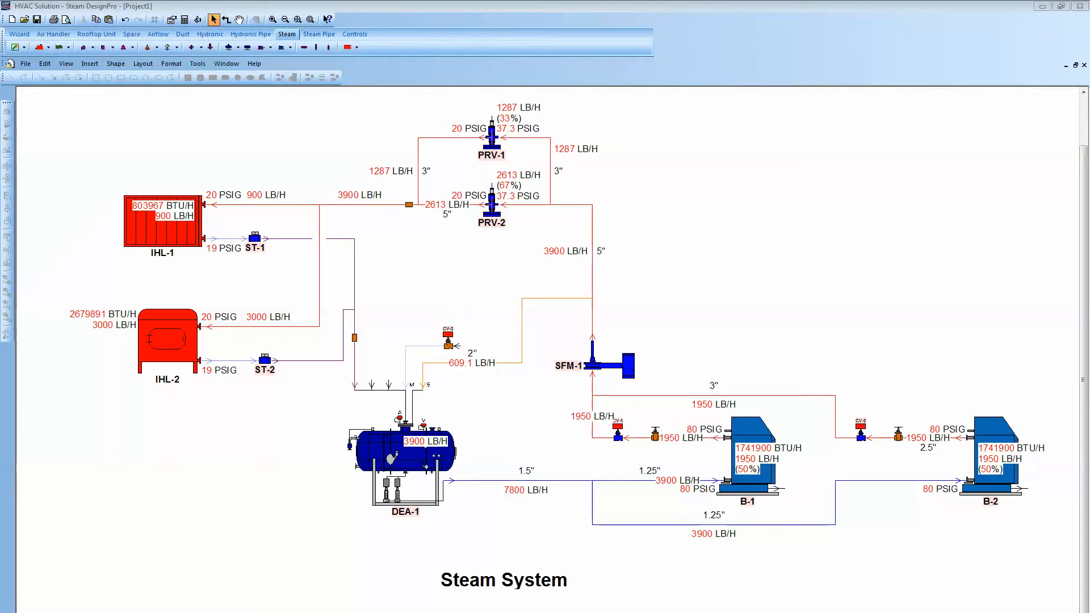
# Select the entire existing steam system schematic, including its title, and delete it.
pyautogui.moveTo(101, 108); pyautogui.dragTo(1001, 586)
pyautogui.rightClick(893, 268)
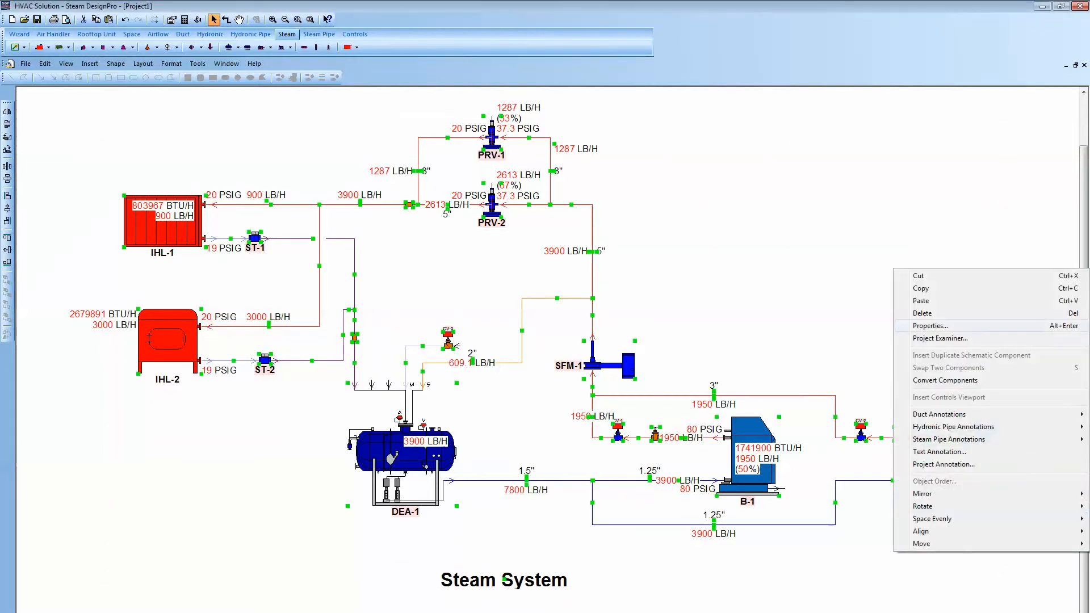
pyautogui.click(931, 313)
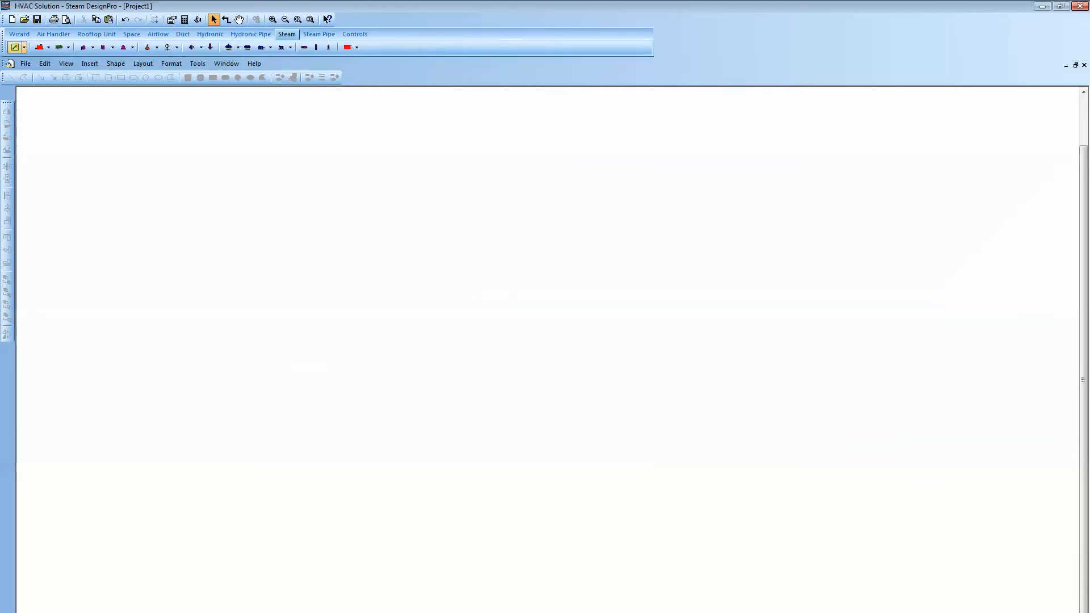
# Start the steam generation wizard, including a Spirax Sarco flowmeter of type TVA, Horizontal Flow (50:1; Variable Area), and a deaerator for condensate return.
pyautogui.click(23, 47)
pyautogui.click(62, 60)
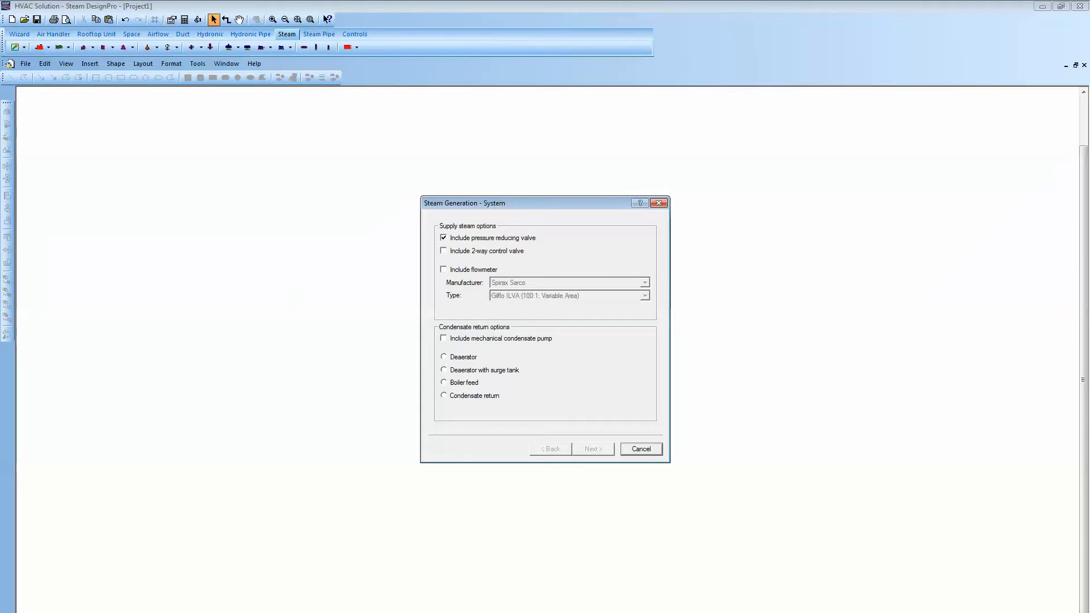
pyautogui.click(444, 270)
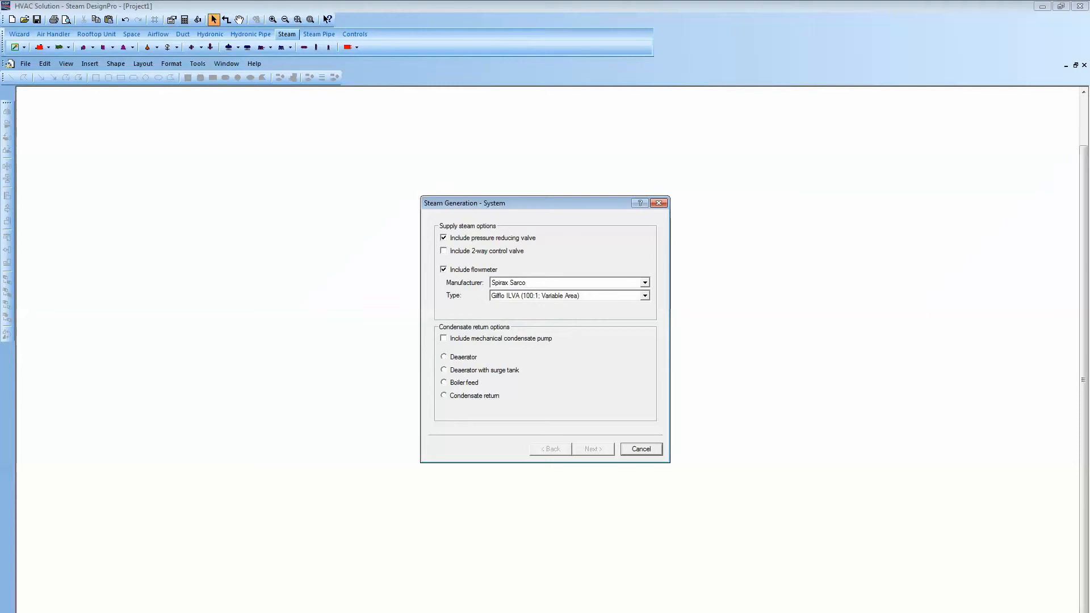
pyautogui.click(644, 296)
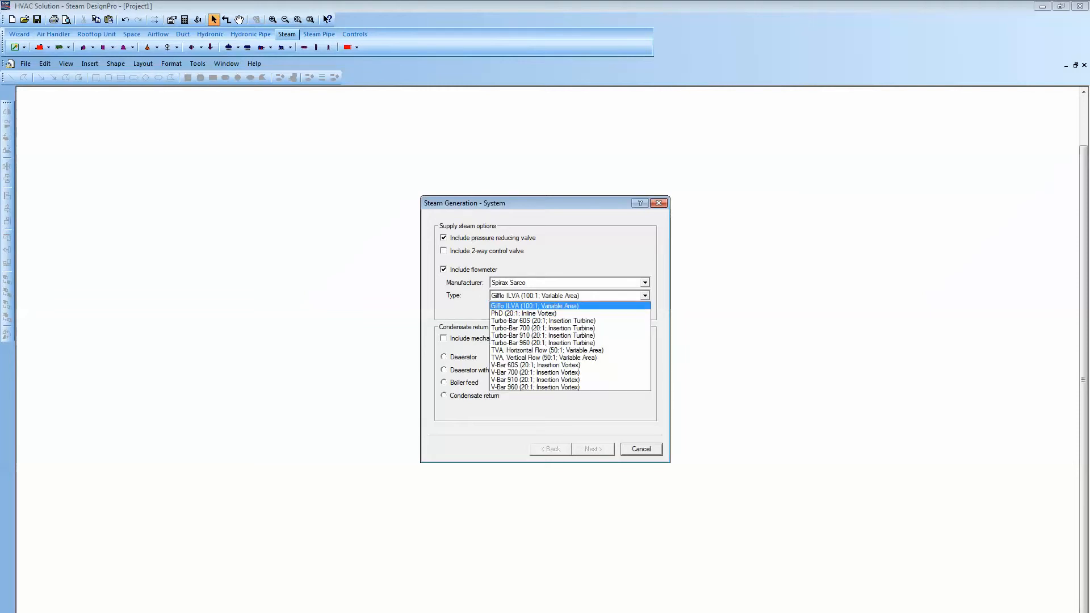
pyautogui.press('Down')
pyautogui.press('Down')
pyautogui.press('Down')
pyautogui.press('Down')
pyautogui.press('Down')
pyautogui.press('Down')
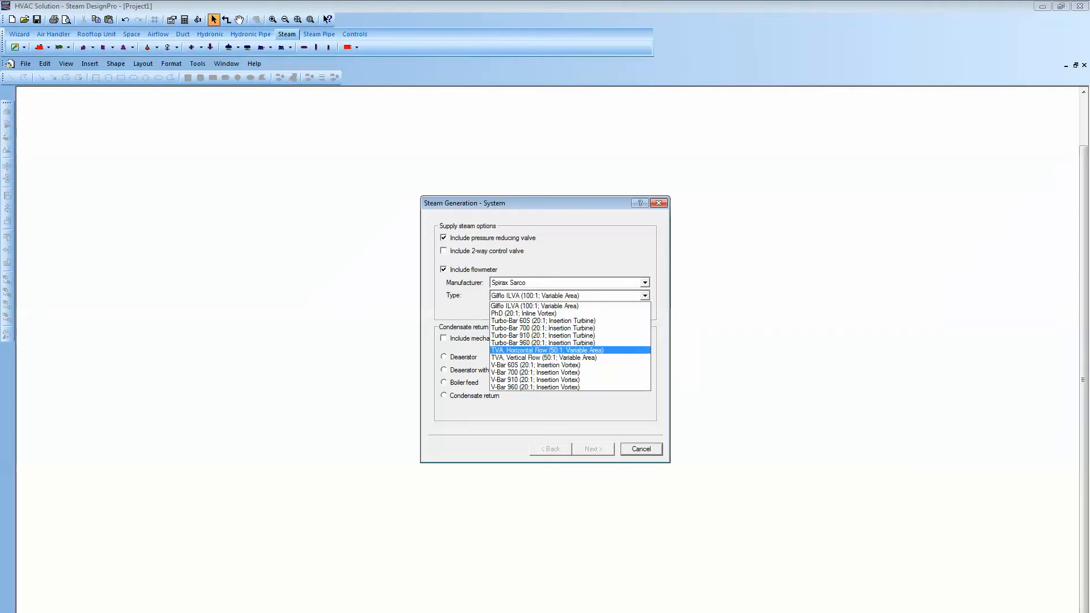
pyautogui.press('Return')
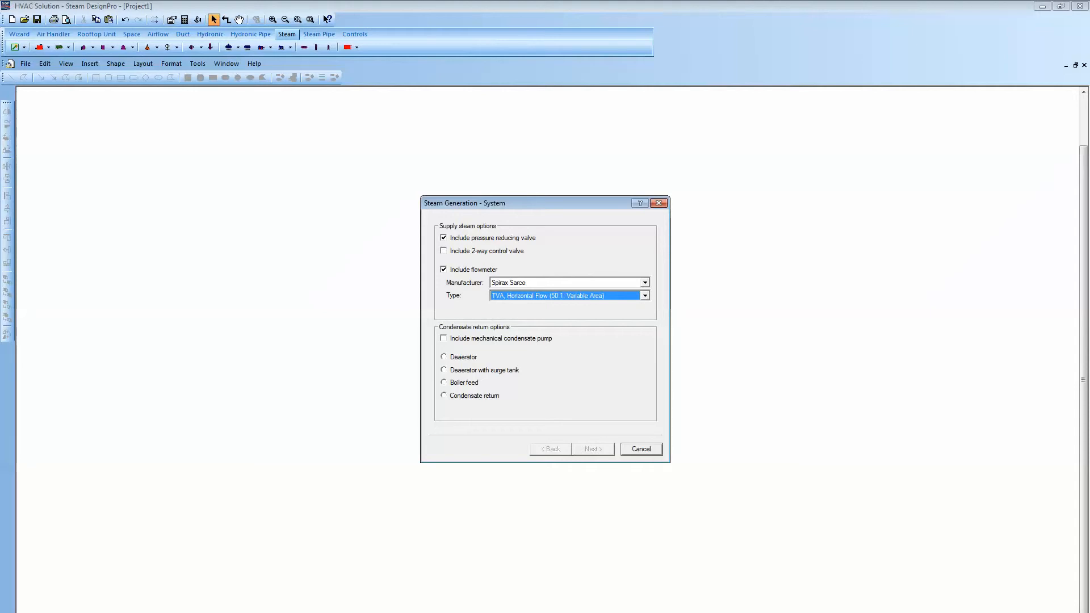
pyautogui.click(444, 357)
pyautogui.press('Return')
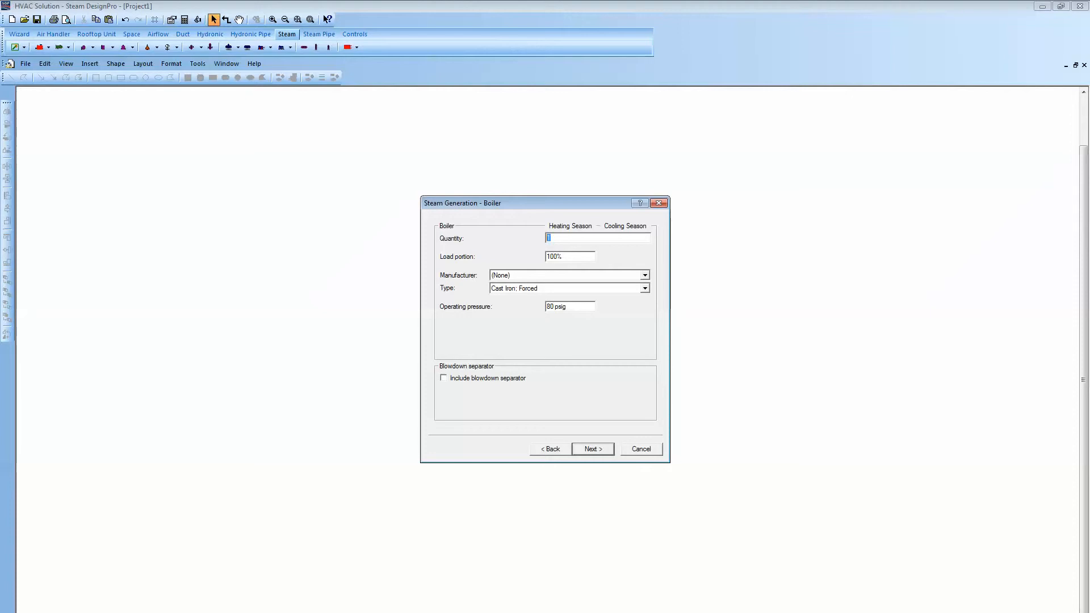
# Configure the boilers with quantity 2, a 50% load portion and Cleaver-Brooks as manufacturer.
pyautogui.write('2')
pyautogui.press('Tab')
pyautogui.write('50')
pyautogui.click(644, 275)
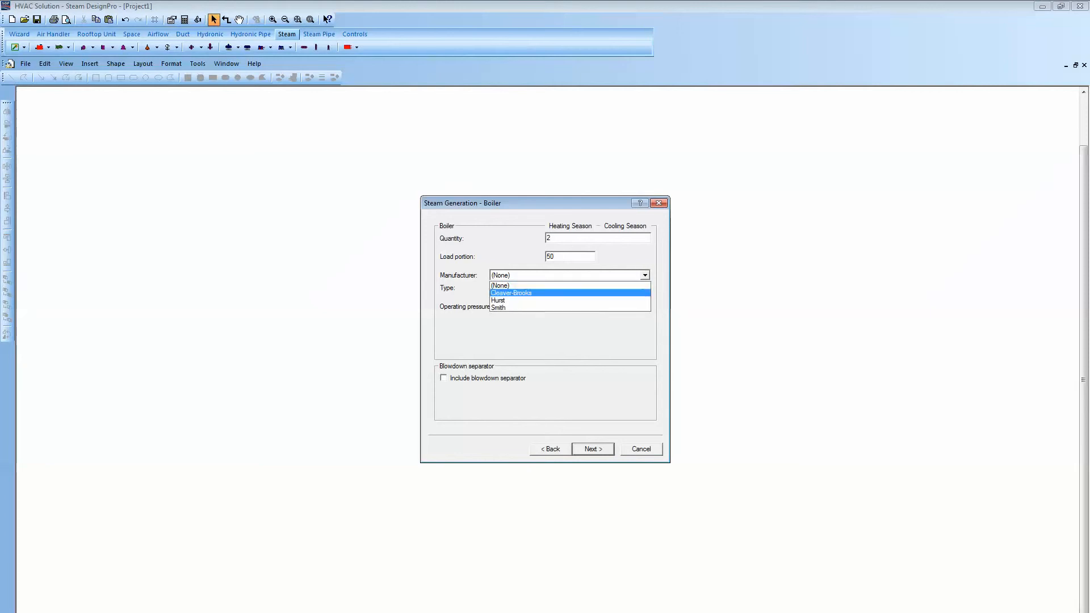
pyautogui.click(511, 293)
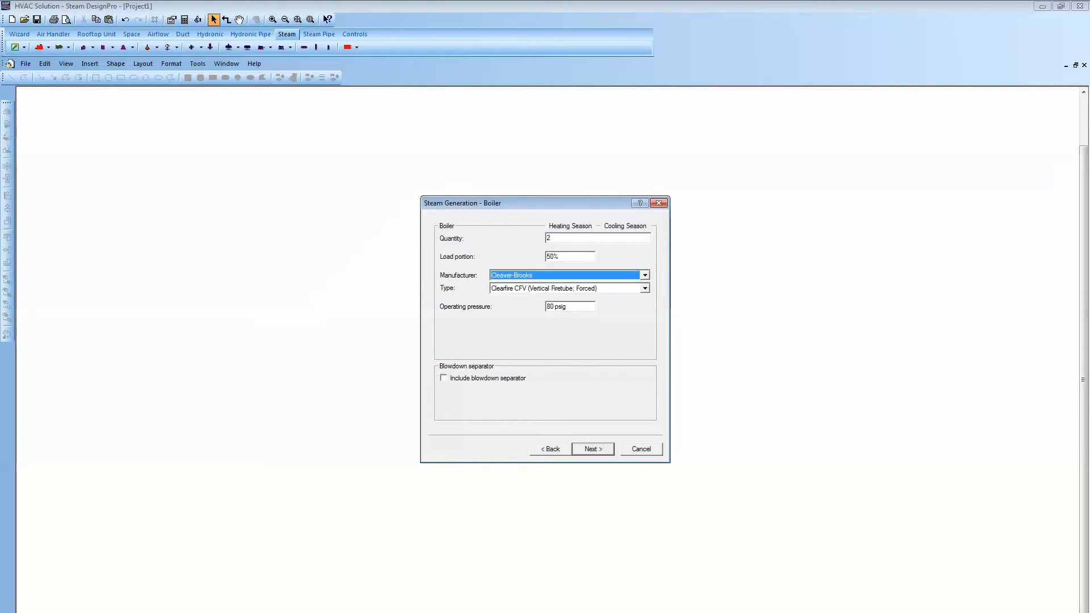
pyautogui.press('Return')
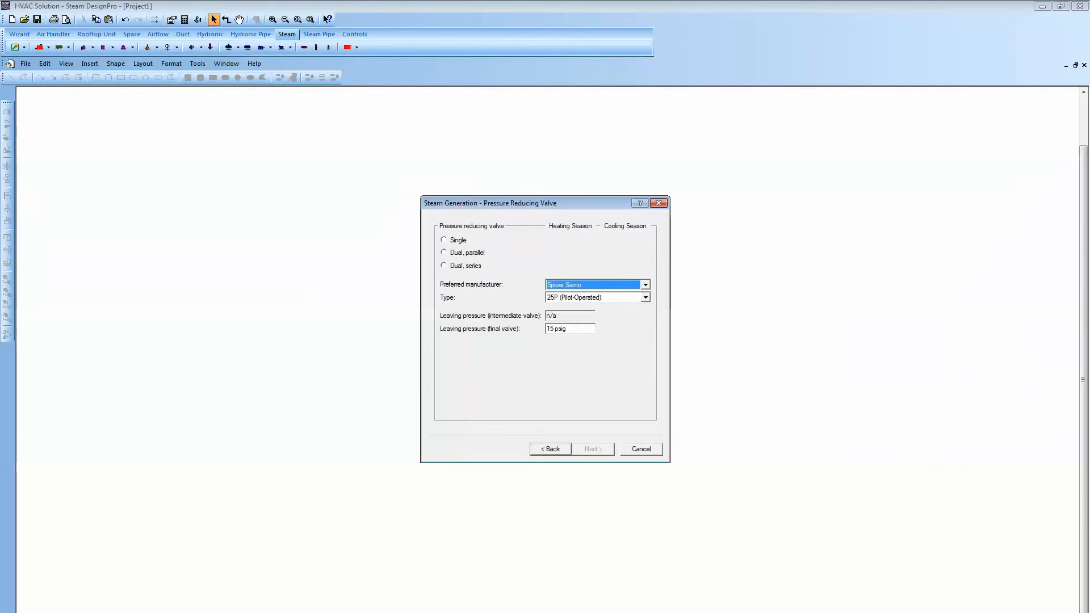
# Set the pressure reducing valves to dual, parallel with a final leaving pressure of 20 psig.
pyautogui.click(444, 253)
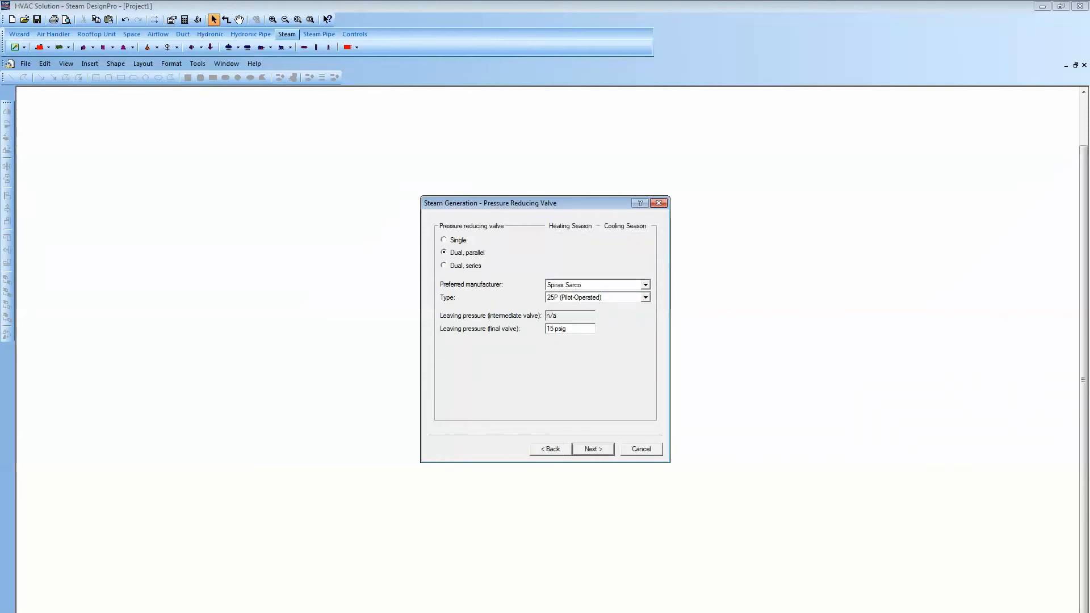
pyautogui.doubleClick(550, 329)
pyautogui.write('20')
pyautogui.press('Return')
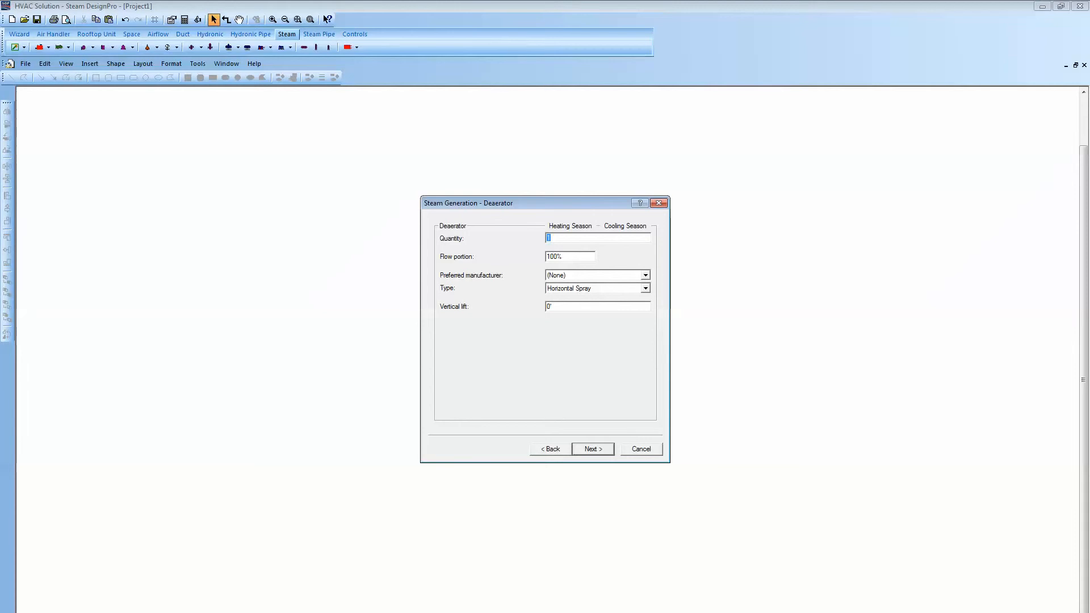
# Set the deaerator's preferred manufacturer to Cleaver-Brooks and its vertical lift to 3 ft.
pyautogui.click(646, 276)
pyautogui.click(574, 293)
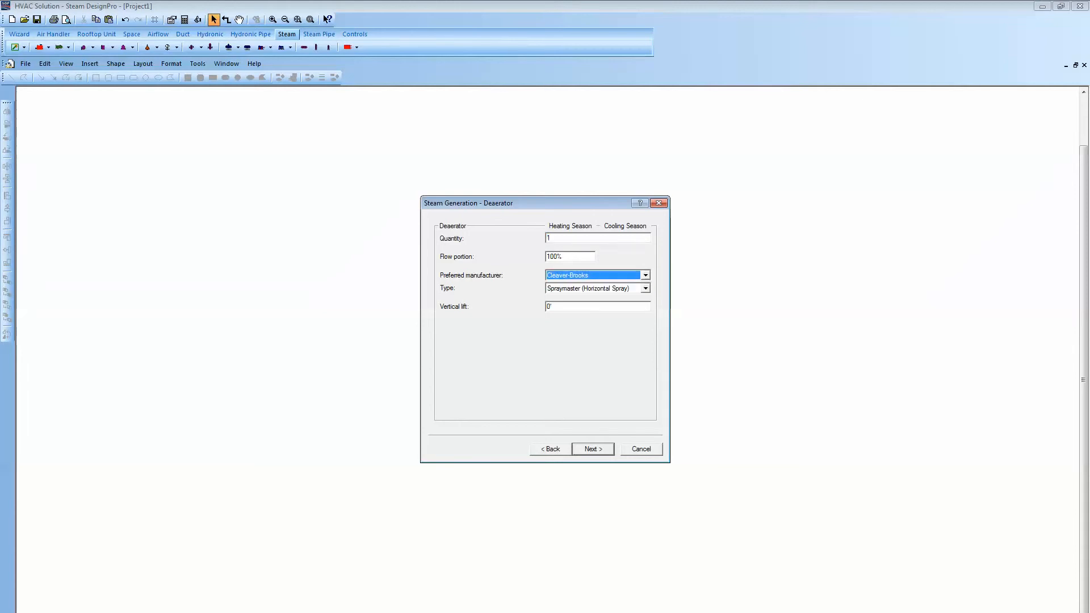
pyautogui.press('Tab')
pyautogui.press('Tab')
pyautogui.write('3')
pyautogui.press('Return')
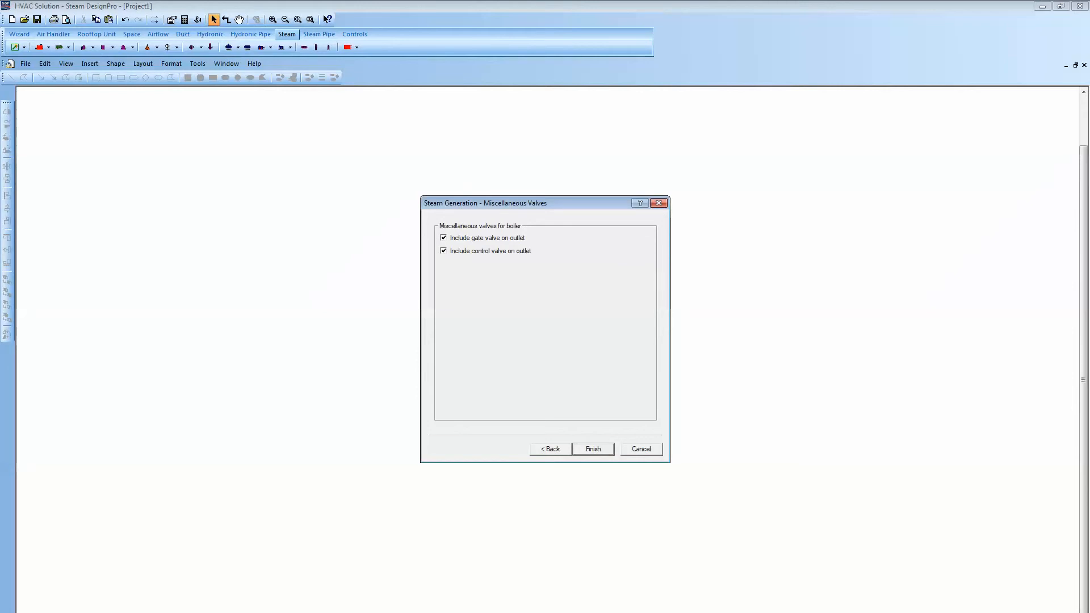
# Finish the wizard with gate and control valves on the boiler outlets and place the generated system on the empty sheet.
pyautogui.click(593, 449)
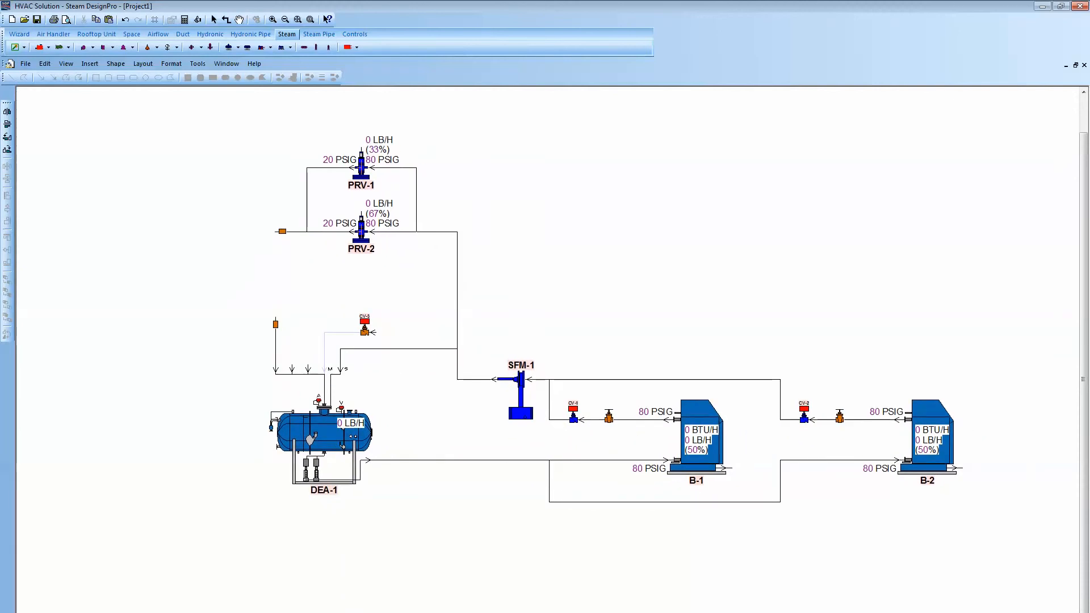
pyautogui.click(647, 320)
pyautogui.scroll(1, 555, 315)
pyautogui.moveTo(555, 315); pyautogui.dragTo(551, 320)
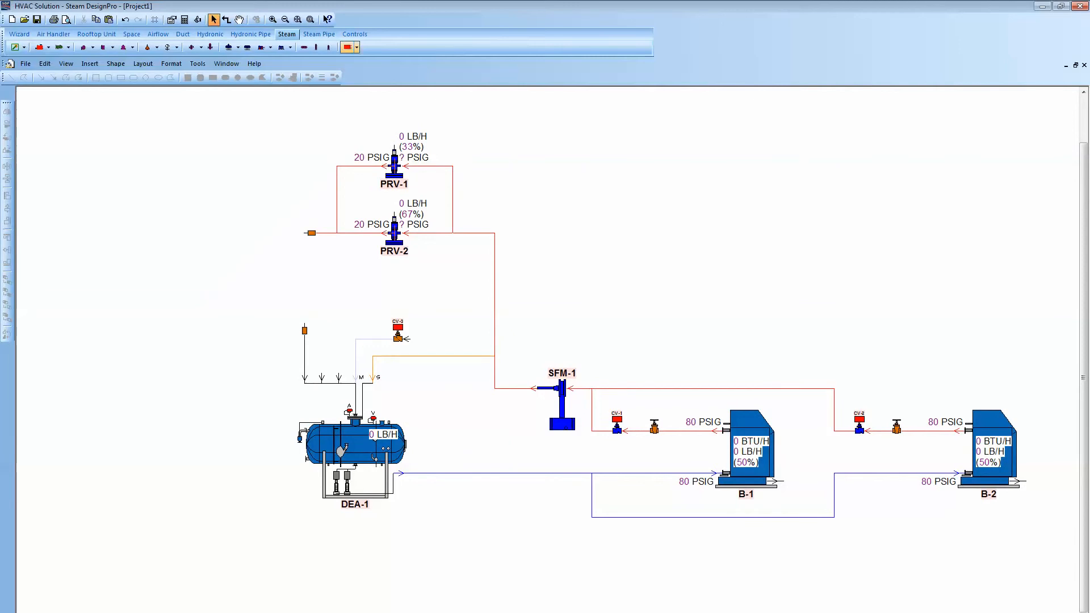
# Place a terminal steam load to the left of the pressure reducing valves.
pyautogui.click(356, 47)
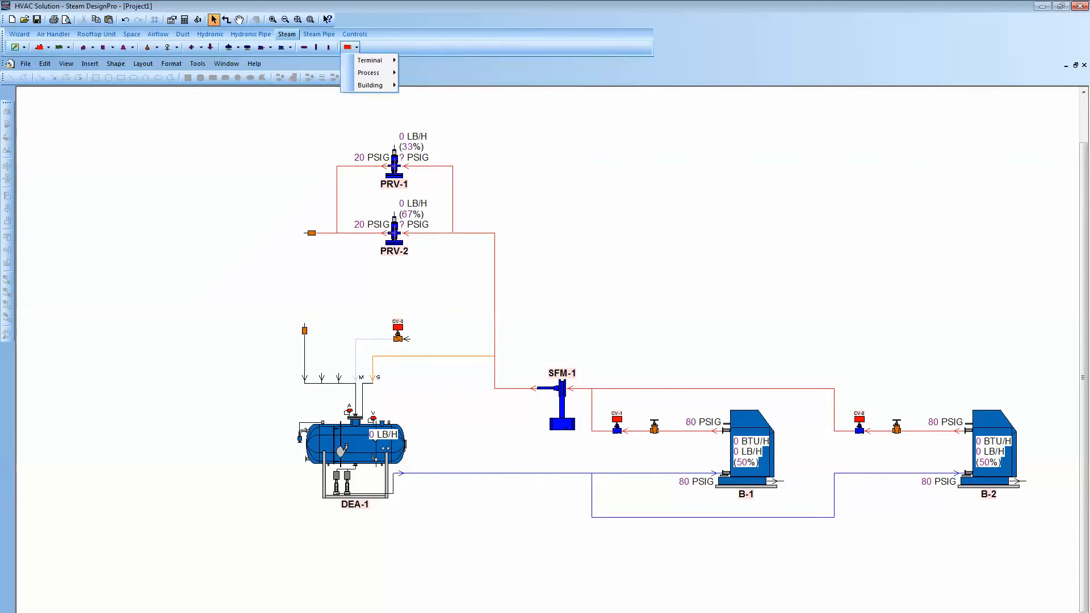
pyautogui.moveTo(369, 60)
pyautogui.click(421, 60)
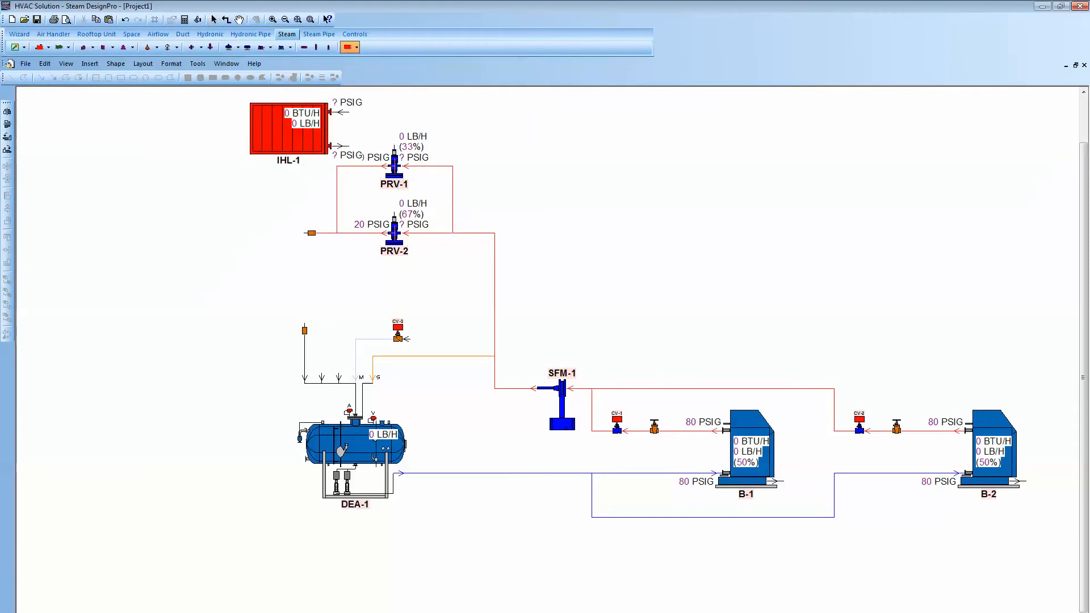
pyautogui.click(152, 262)
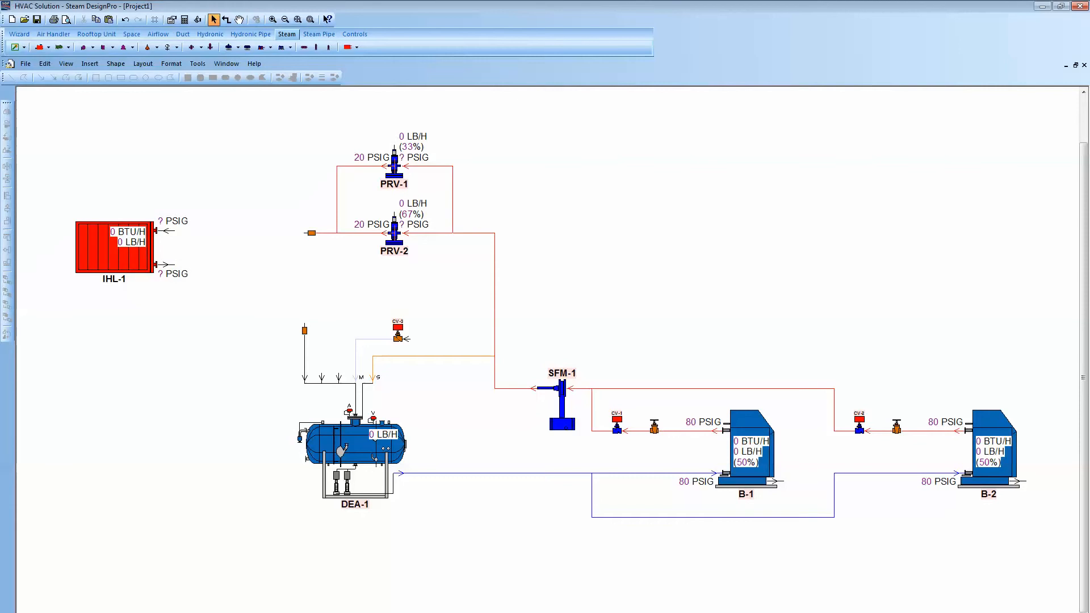
# Set the component flow of load IHL-1 to 900 lb/h.
pyautogui.doubleClick(152, 263)
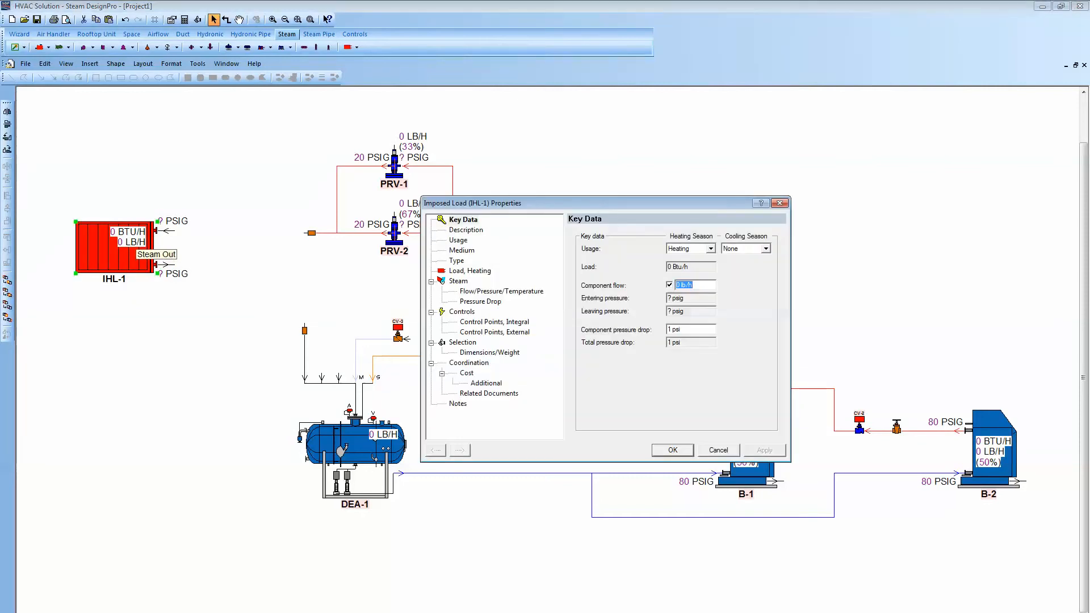
pyautogui.moveTo(683, 285); pyautogui.dragTo(675, 284)
pyautogui.write('900')
pyautogui.press('Return')
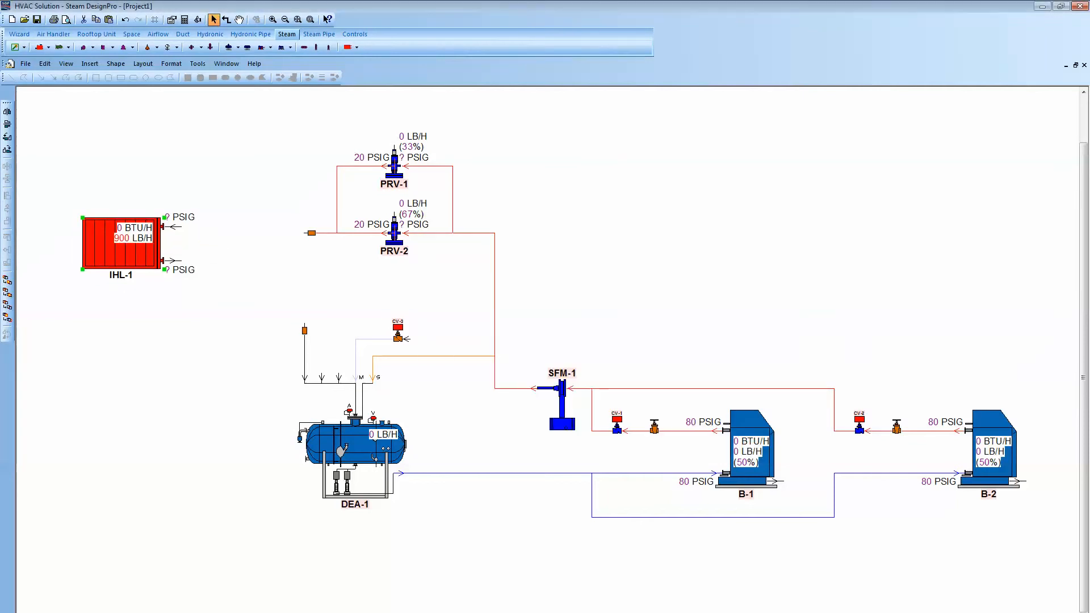
# Connect IHL-1 to the reduced-pressure steam supply and to the condensate return connection above the deaerator.
pyautogui.click(226, 19)
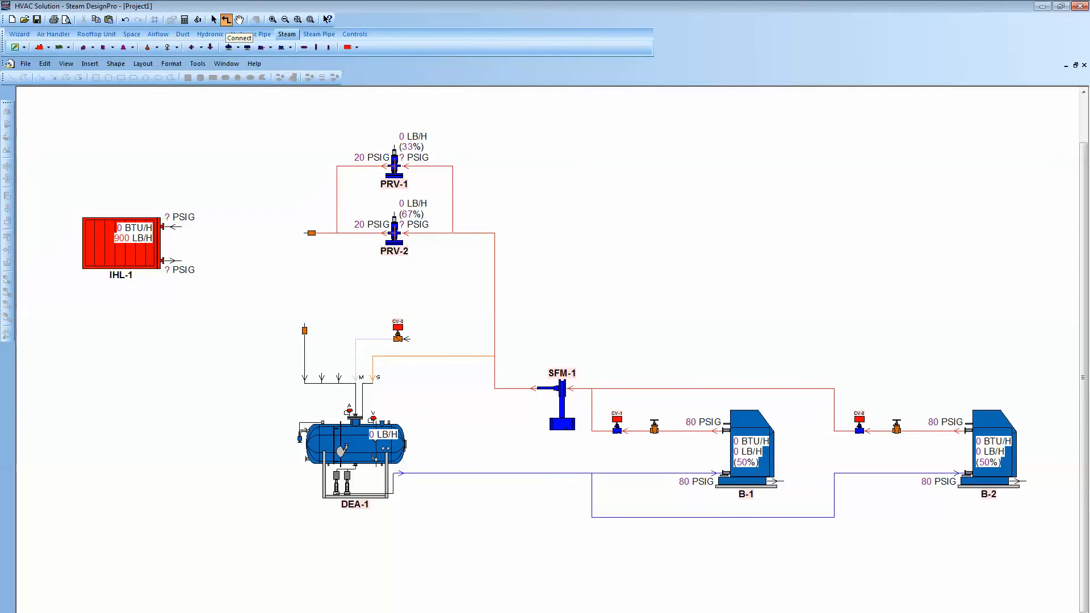
pyautogui.moveTo(393, 233); pyautogui.dragTo(181, 227)
pyautogui.moveTo(181, 266); pyautogui.dragTo(305, 330)
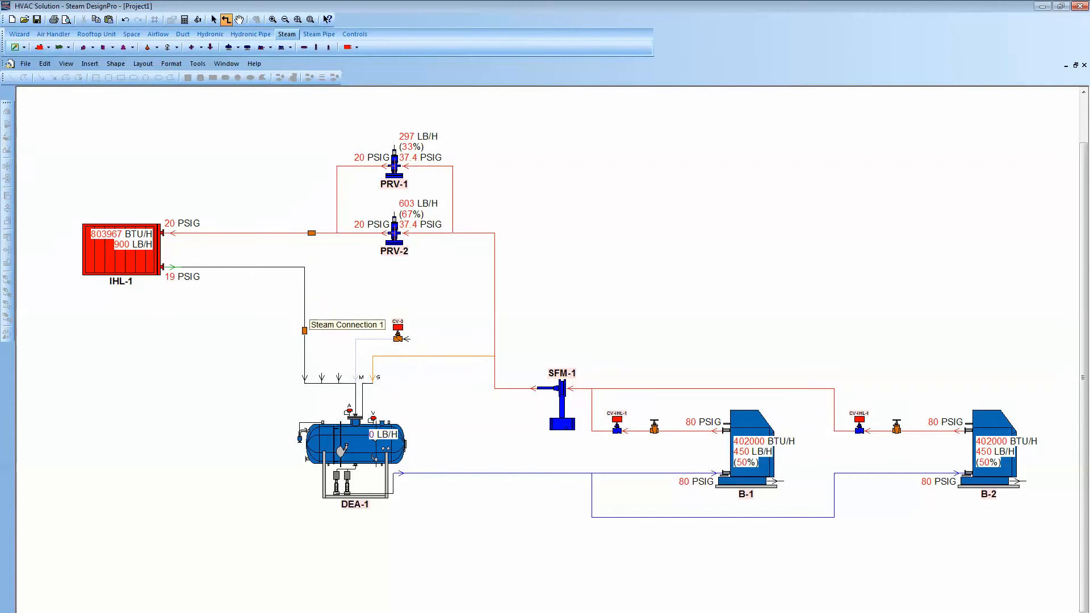
pyautogui.click(213, 20)
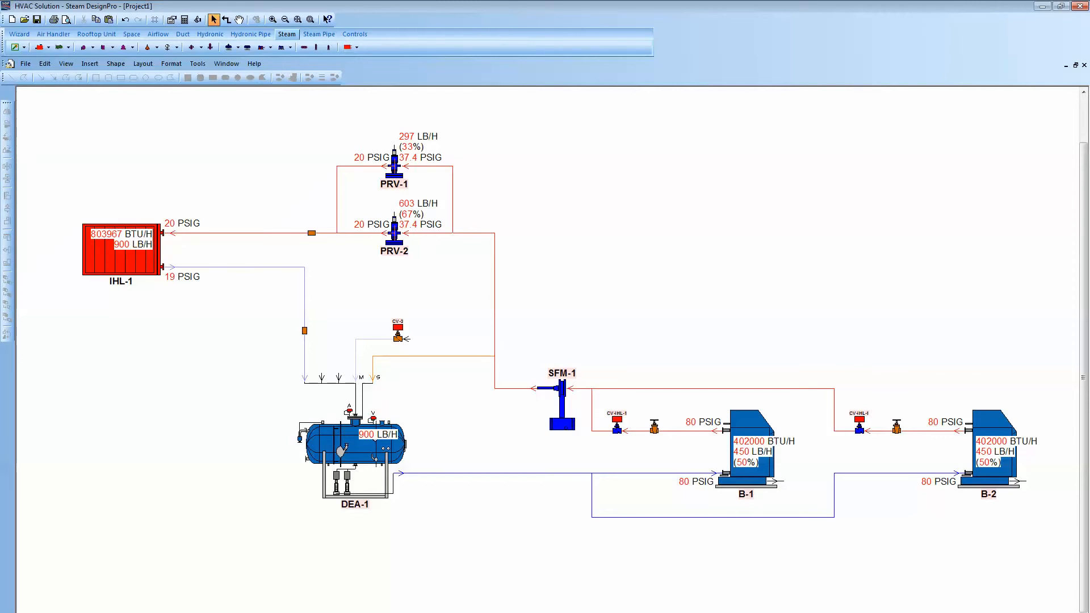
# Add diameter annotations to all steam pipes in the schematic.
pyautogui.moveTo(109, 124); pyautogui.dragTo(1021, 553)
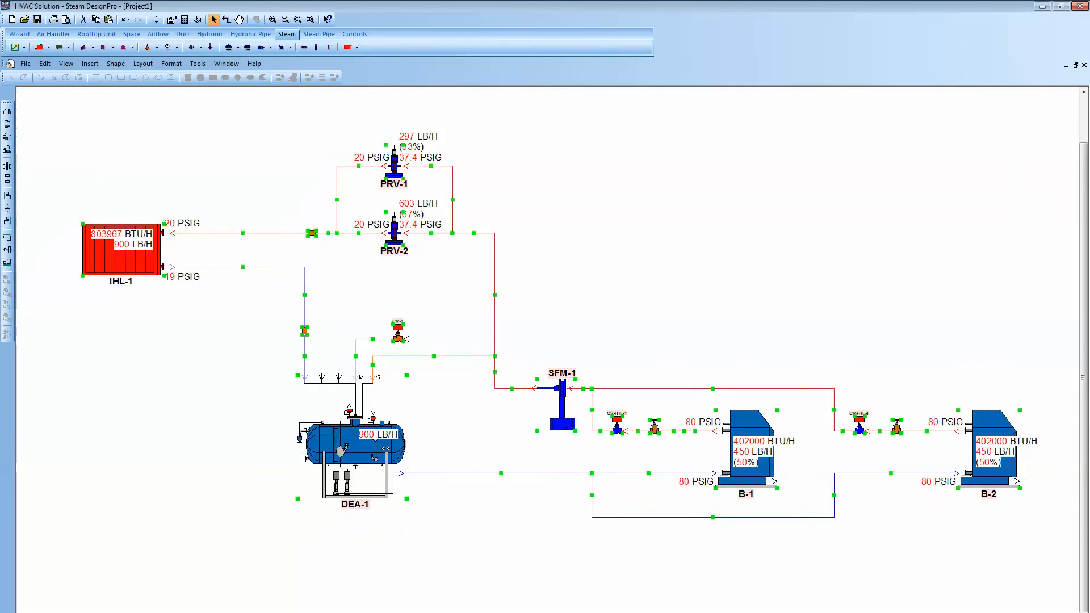
pyautogui.rightClick(823, 288)
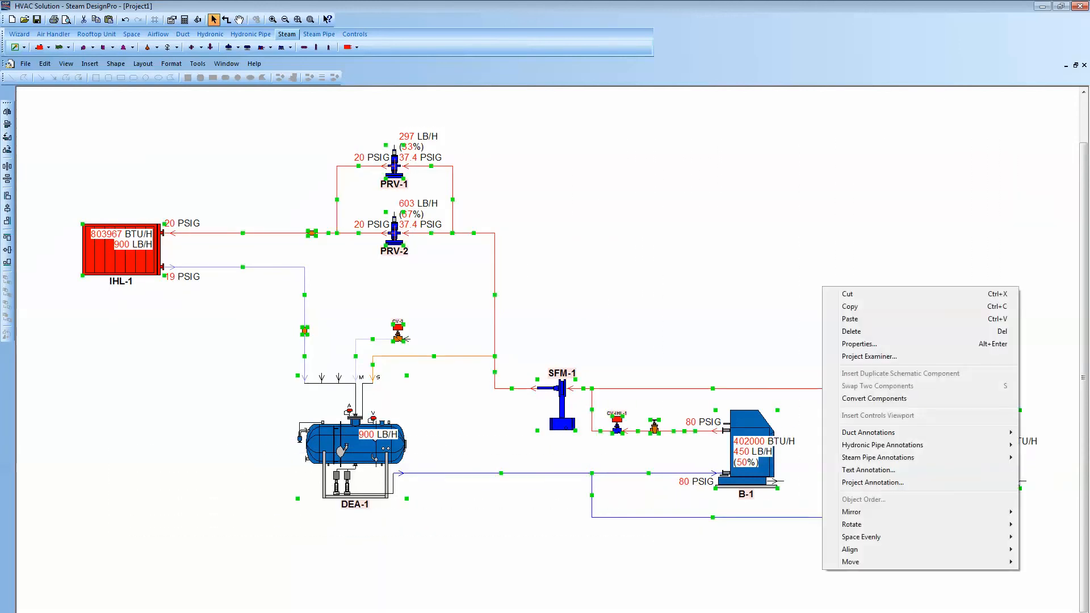
pyautogui.moveTo(877, 457)
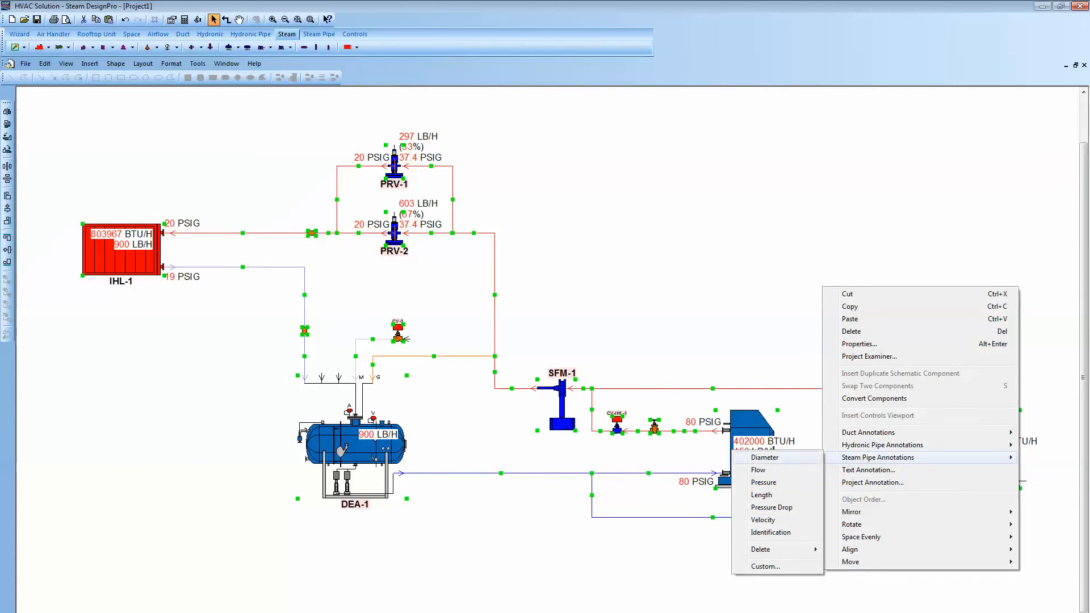
pyautogui.click(765, 458)
pyautogui.press('Escape')
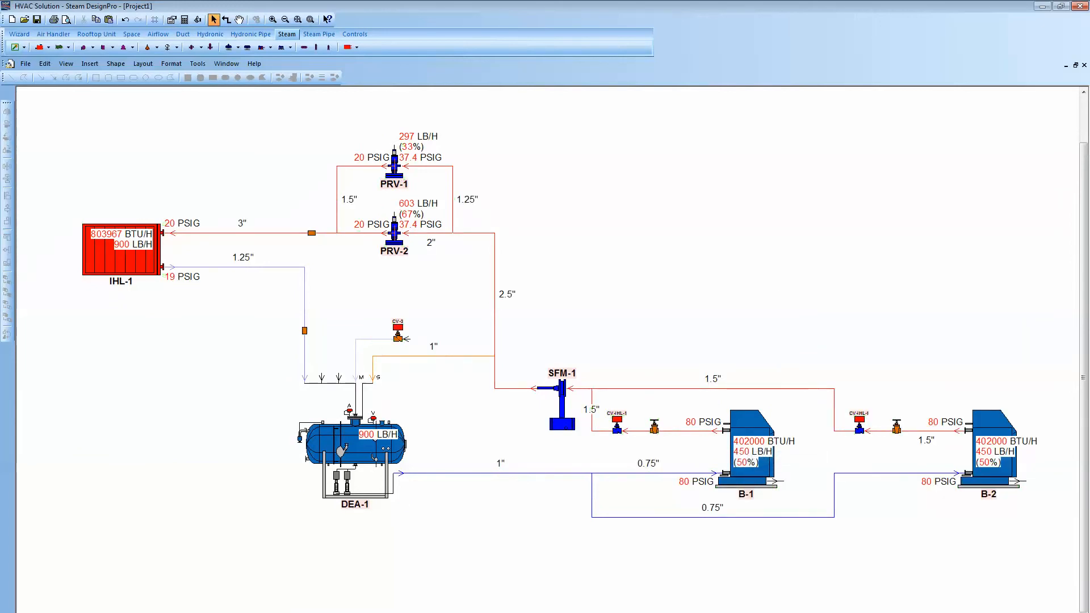
# Place an autoclave load below IHL-1 and connect it to the steam supply and condensate return lines.
pyautogui.click(351, 47)
pyautogui.moveTo(369, 72)
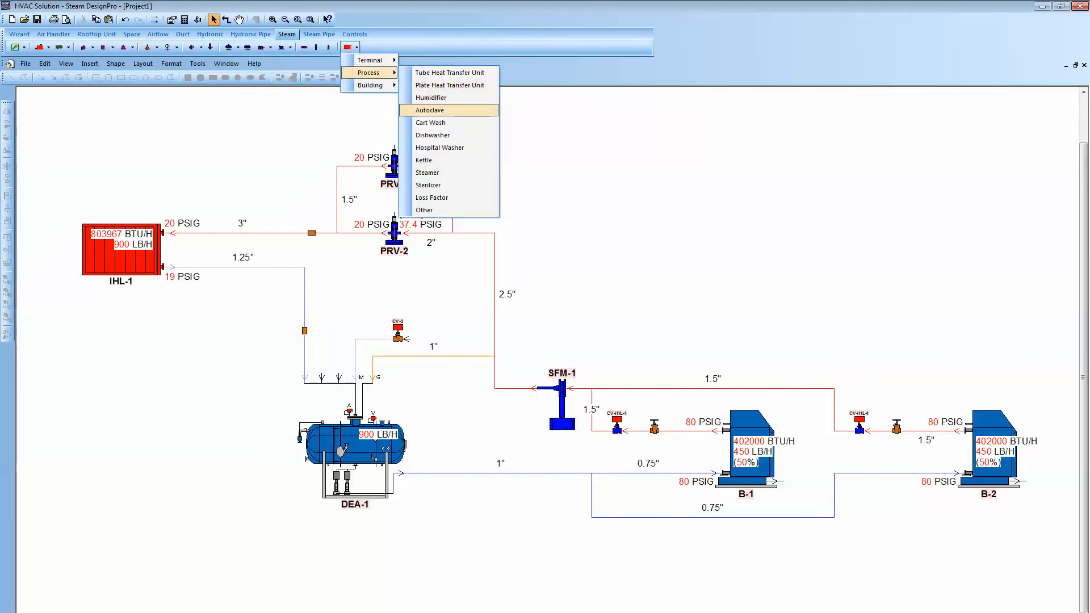
pyautogui.click(448, 110)
pyautogui.click(125, 369)
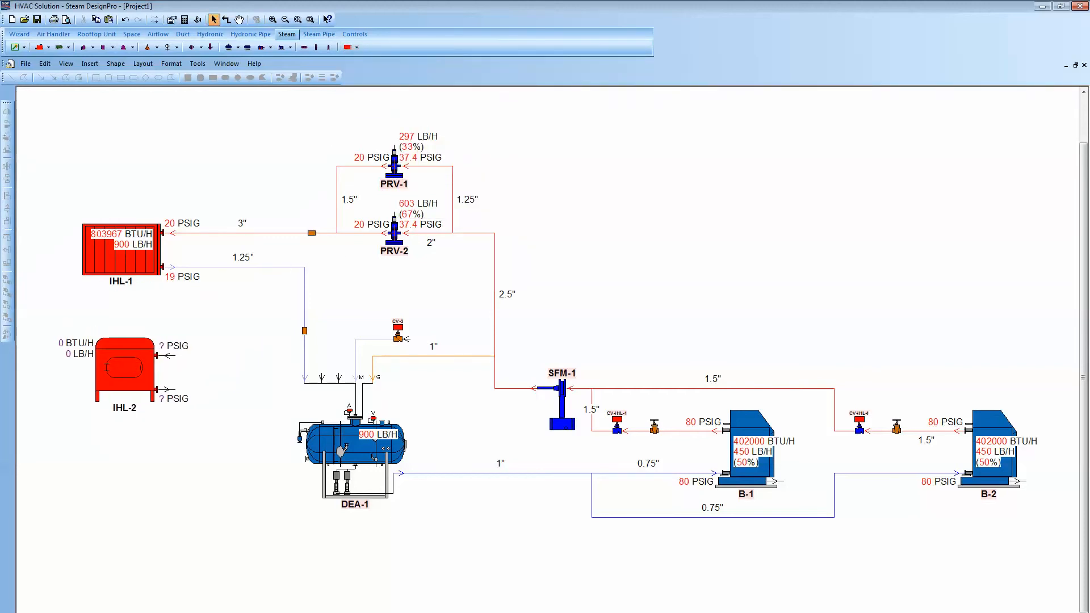
pyautogui.click(227, 20)
pyautogui.moveTo(253, 233)
pyautogui.mouseDown()
pyautogui.moveTo(254, 334)
pyautogui.moveTo(175, 355)
pyautogui.moveTo(252, 391)
pyautogui.moveTo(261, 355)
pyautogui.moveTo(305, 310)
pyautogui.mouseUp()
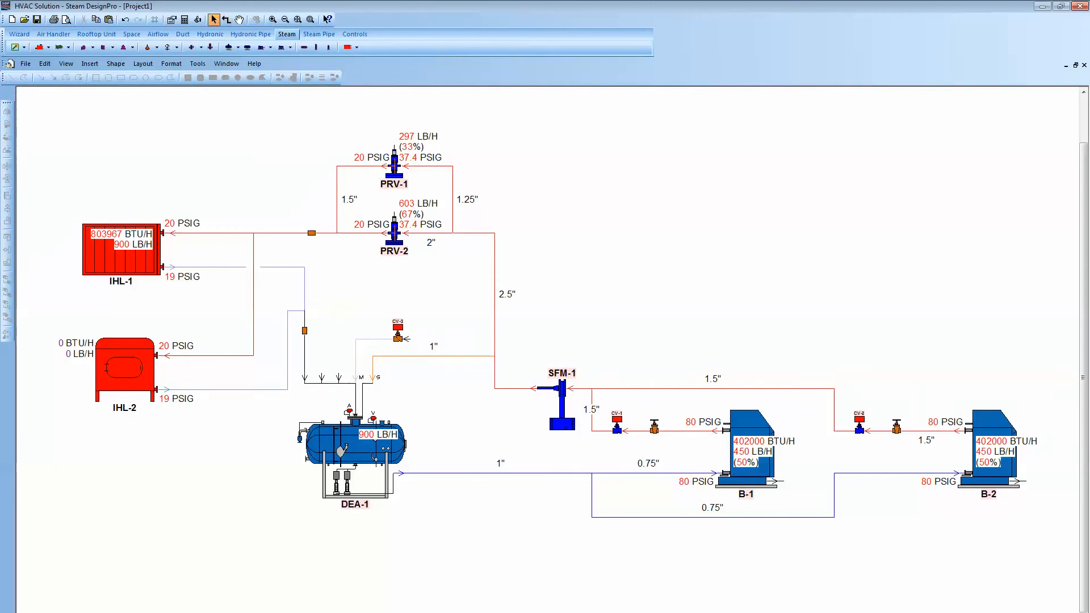
# Set the component flow of autoclave IHL-2 to 6000 lb/h.
pyautogui.doubleClick(141, 364)
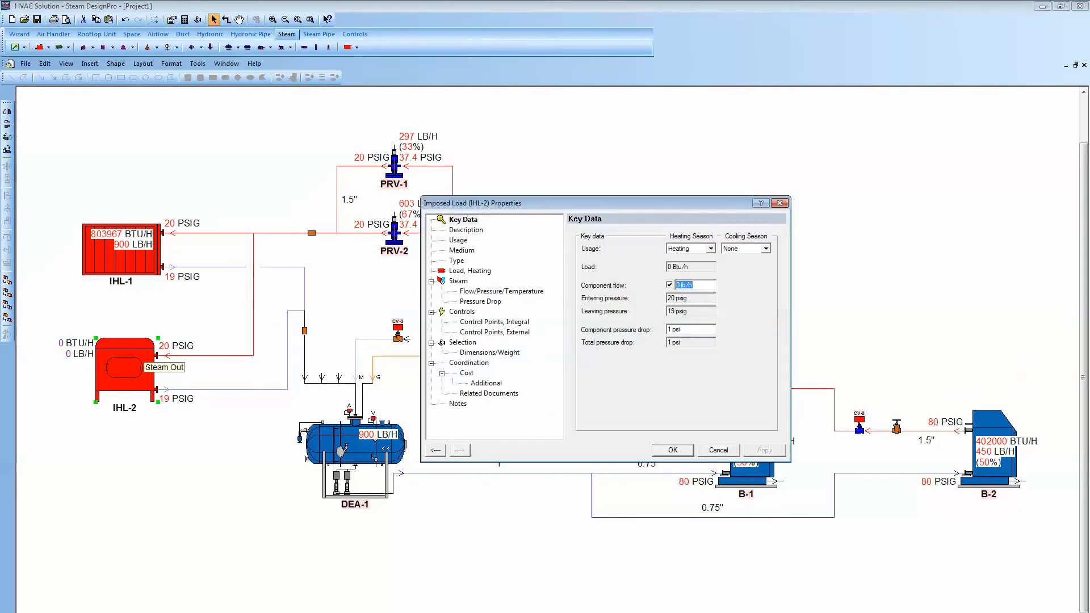
pyautogui.doubleClick(678, 285)
pyautogui.write('6000')
pyautogui.press('Return')
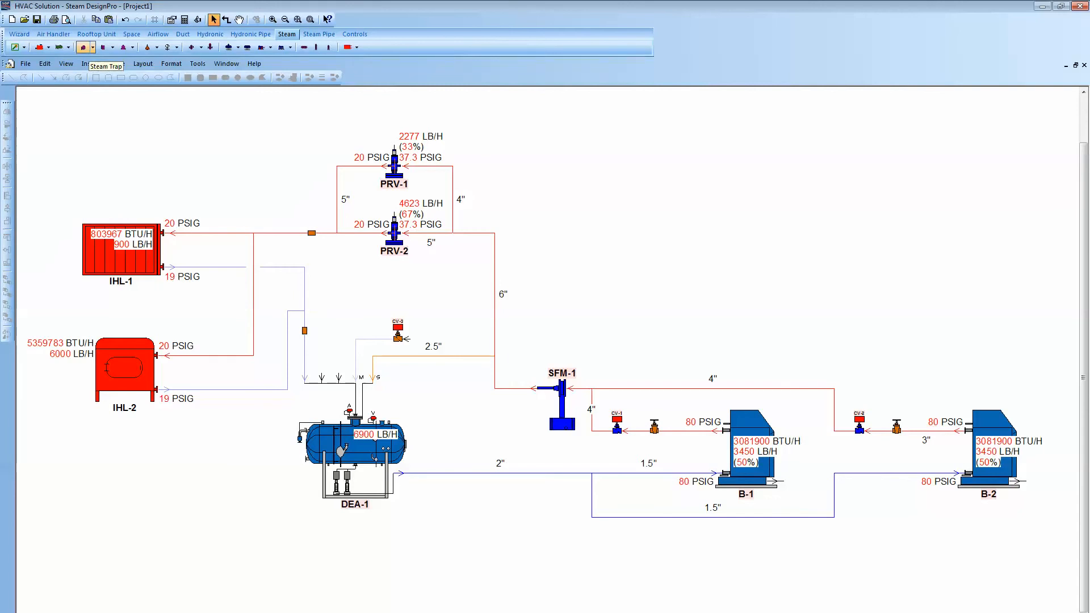
# Place Spirax Sarco FT (Float Thermostatic) steam traps on the condensate return lines leaving IHL-1 and IHL-2.
pyautogui.click(92, 47)
pyautogui.moveTo(116, 60)
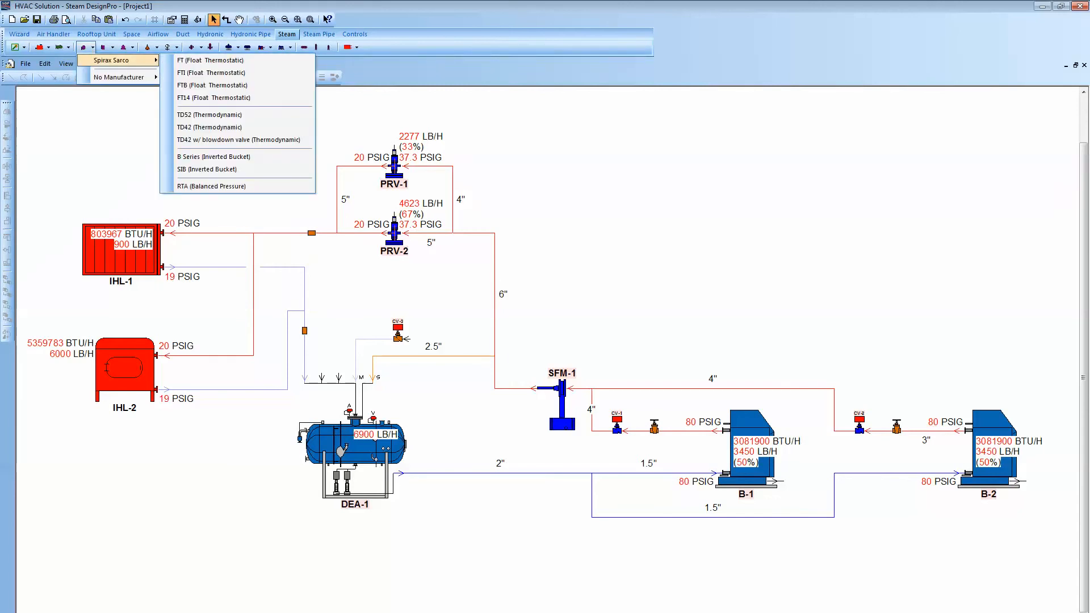
pyautogui.click(210, 60)
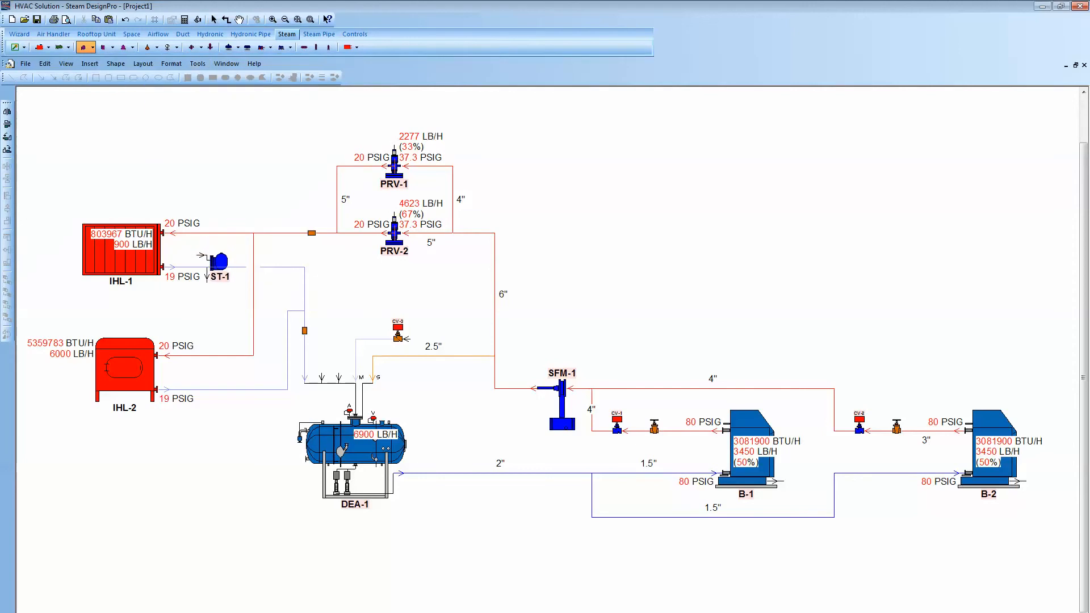
pyautogui.click(217, 274)
pyautogui.click(83, 47)
pyautogui.click(123, 130)
pyautogui.click(223, 397)
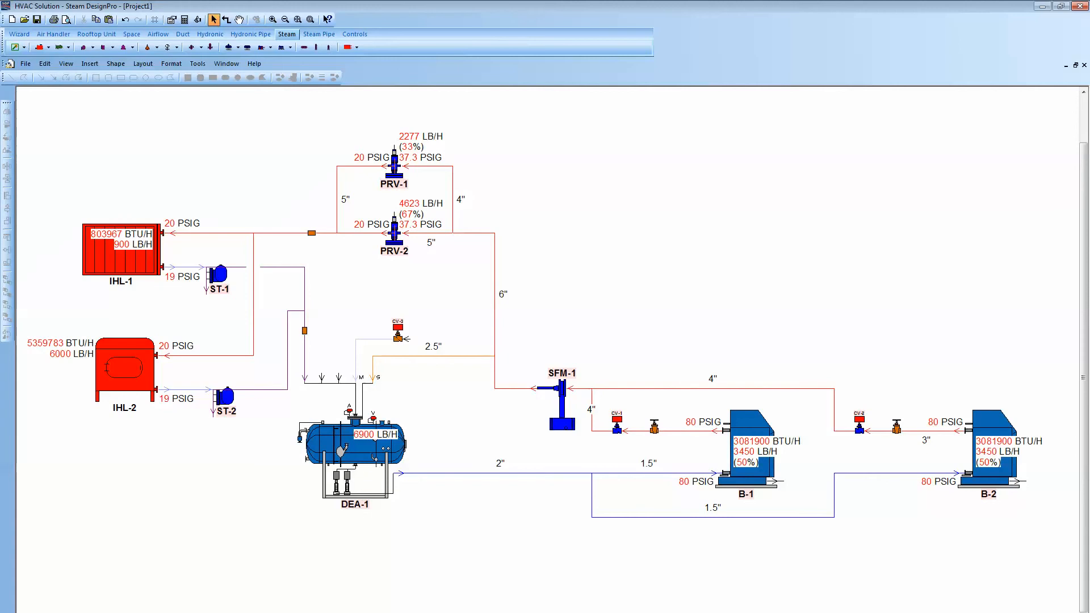
# Add a "Steam System" text annotation below the schematic, overriding the default font with size 18.
pyautogui.rightClick(438, 268)
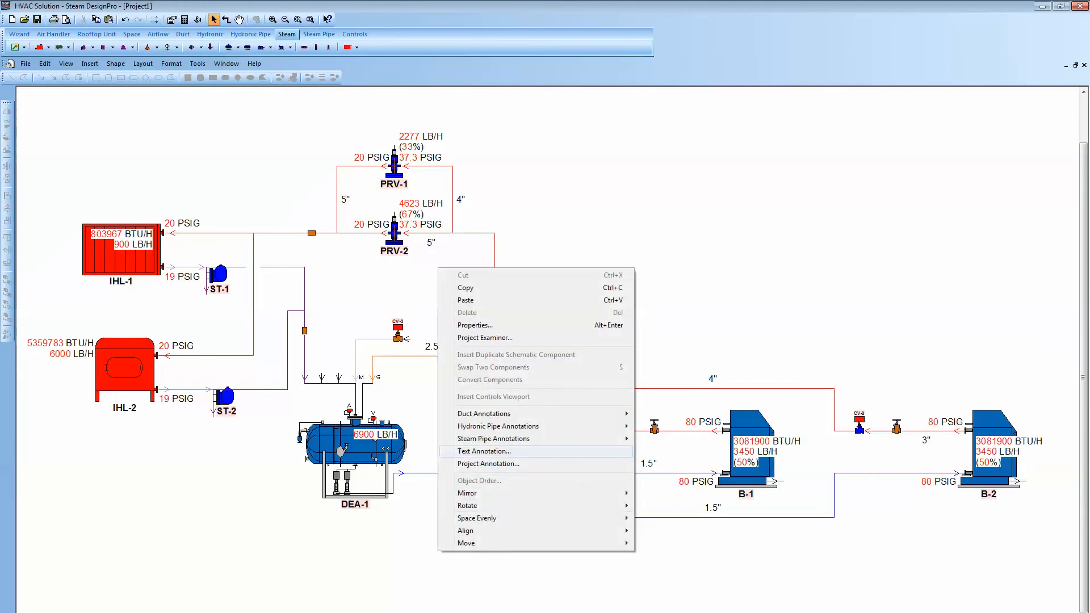
pyautogui.click(484, 451)
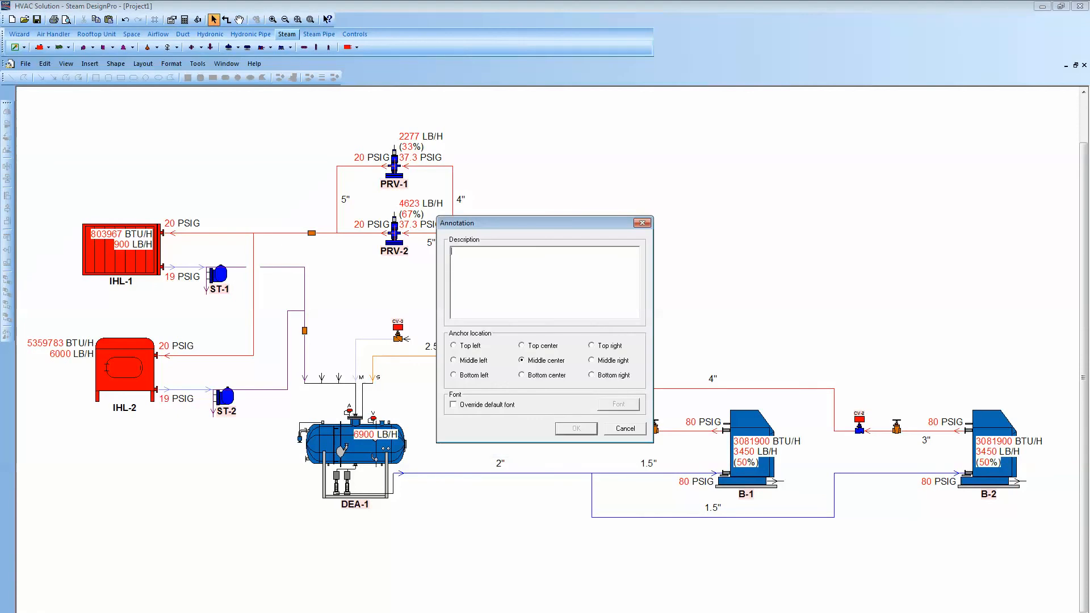
pyautogui.write('Steam System')
pyautogui.click(453, 404)
pyautogui.click(618, 404)
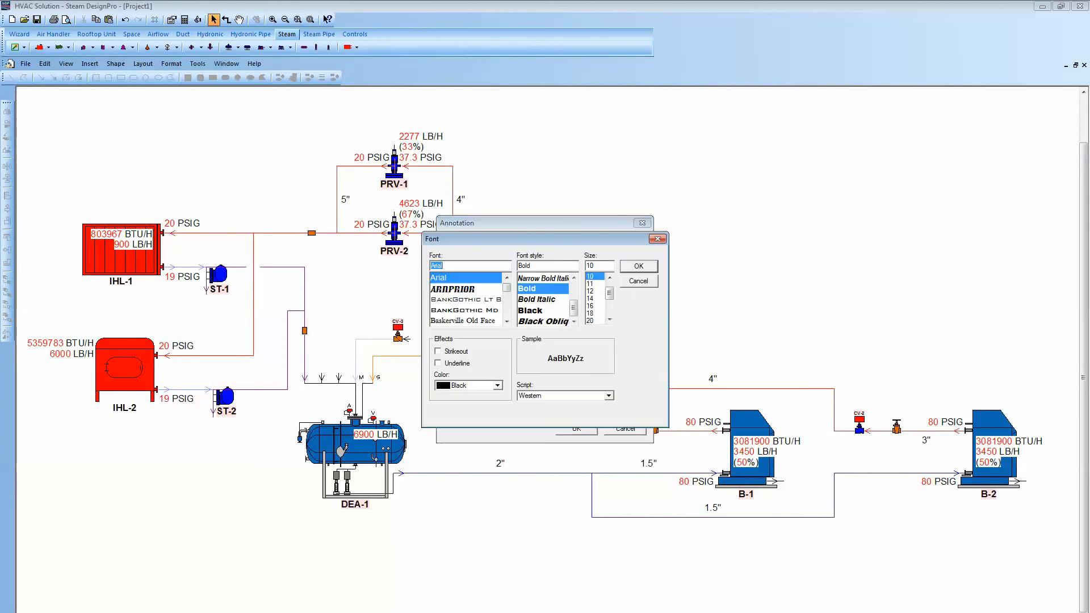
pyautogui.click(590, 314)
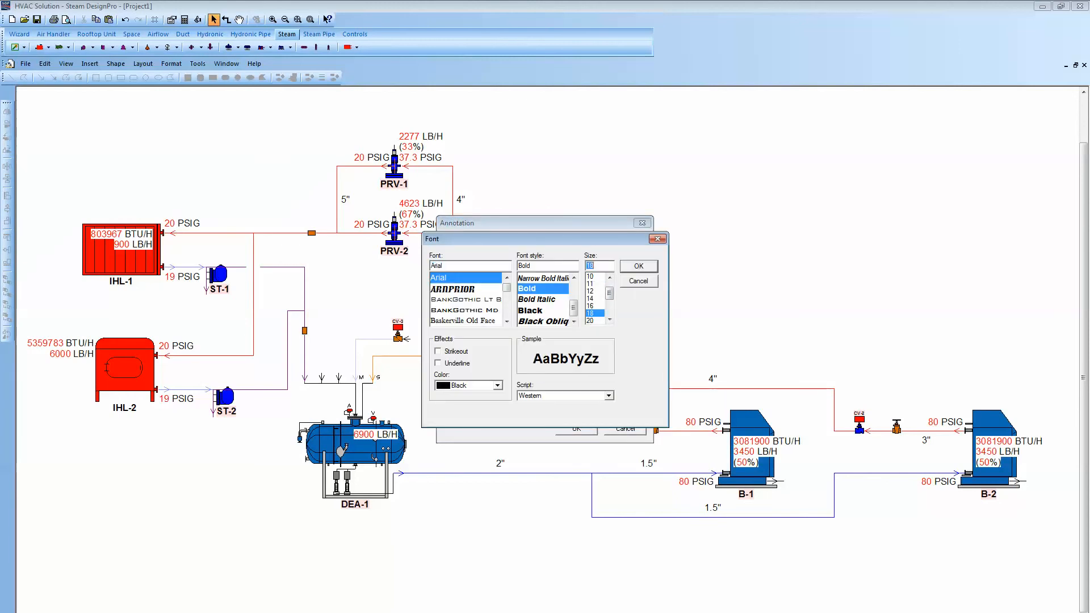
pyautogui.click(639, 265)
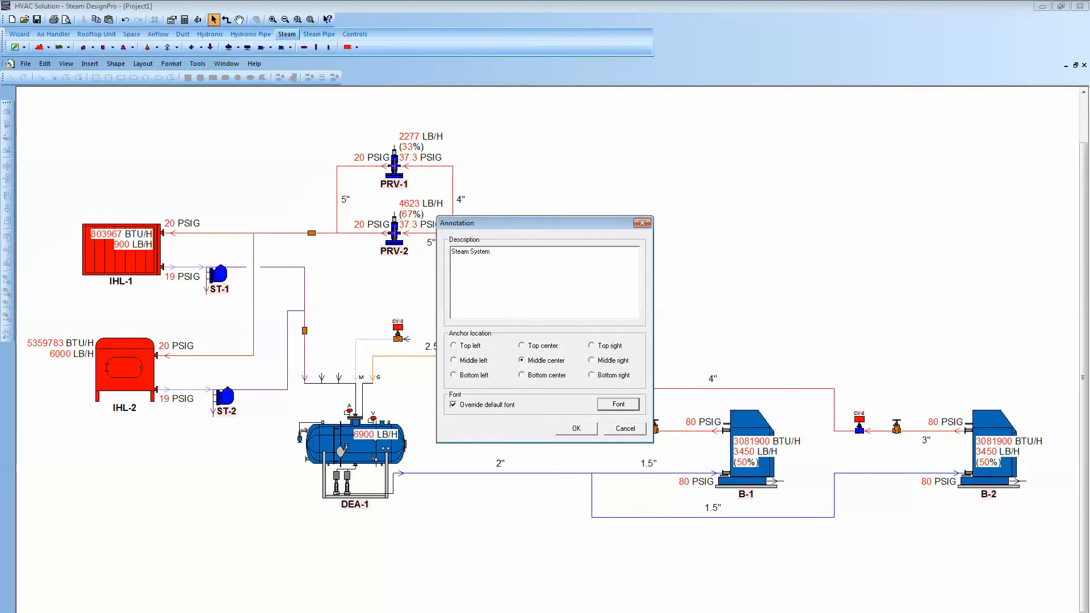
pyautogui.click(576, 428)
pyautogui.click(487, 561)
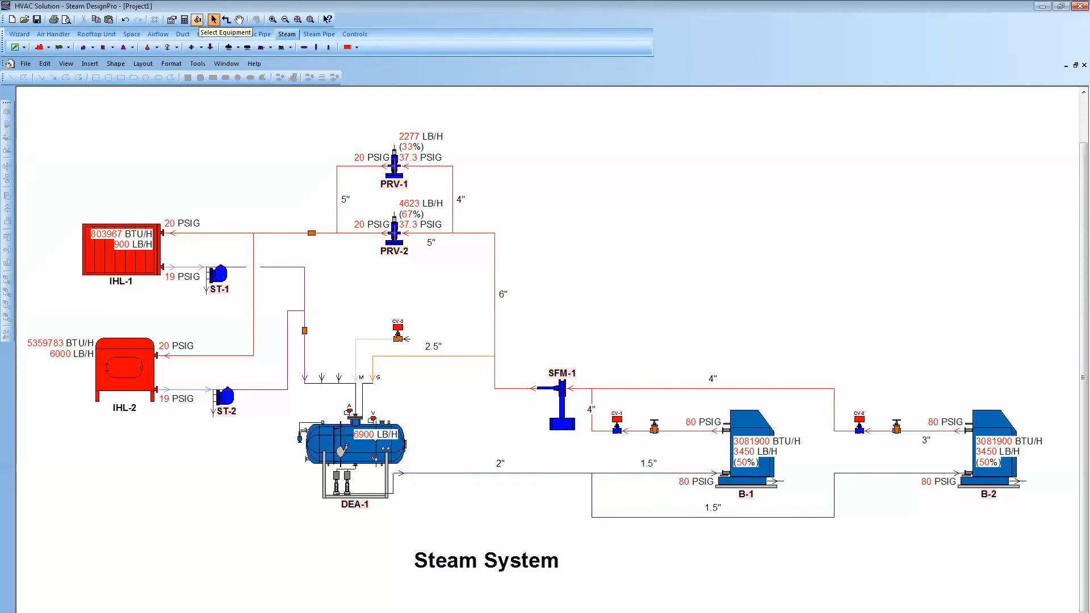
# Select equipment for the whole project without running the Project Examiner, and review the models selected for PRV-2.
pyautogui.click(197, 20)
pyautogui.click(596, 360)
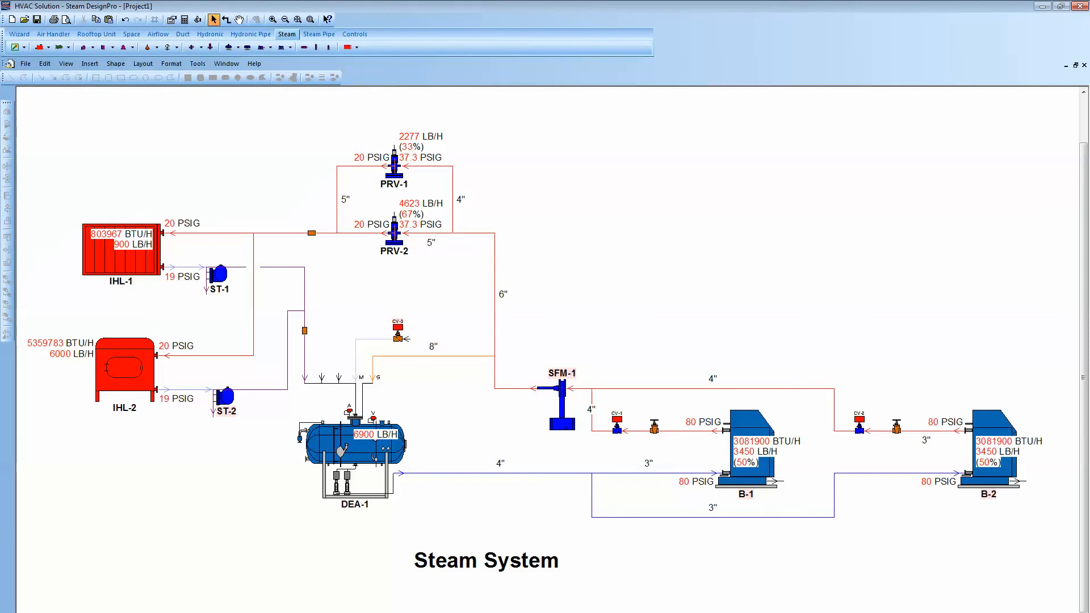
pyautogui.doubleClick(395, 234)
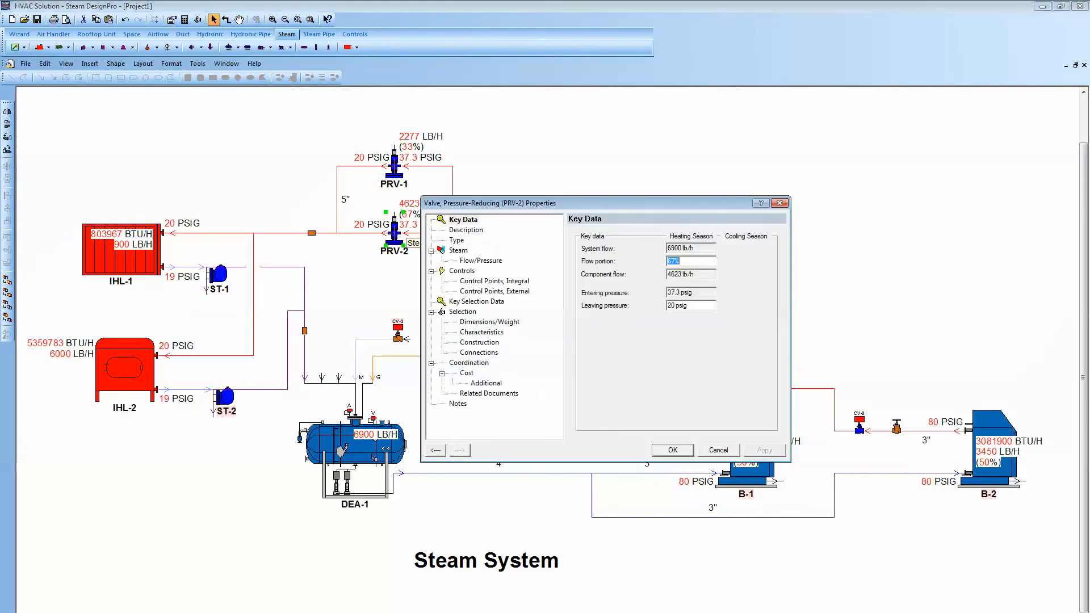
pyautogui.click(462, 312)
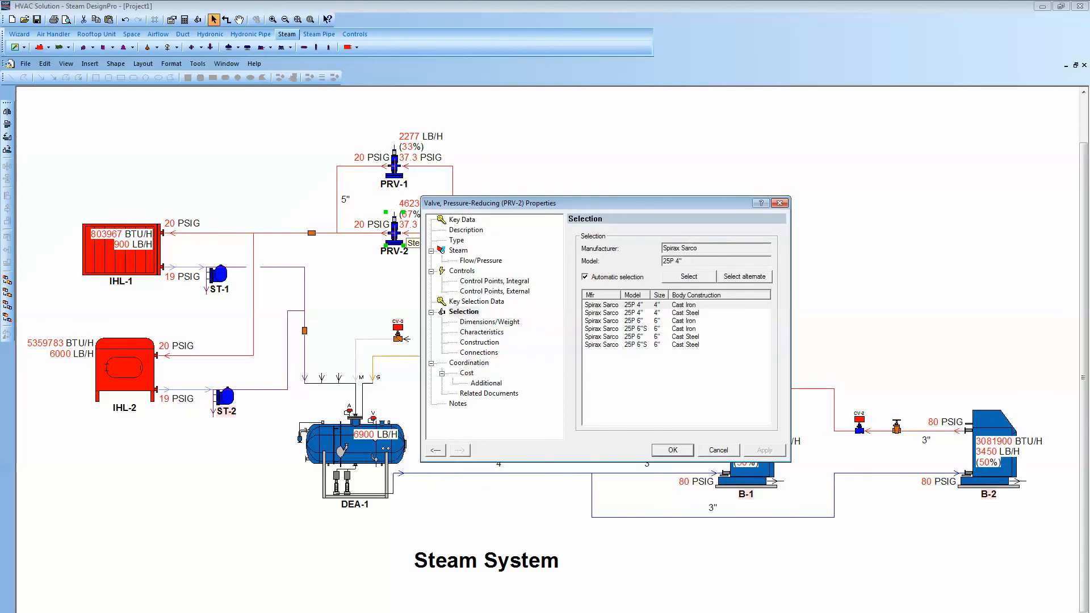
pyautogui.click(672, 451)
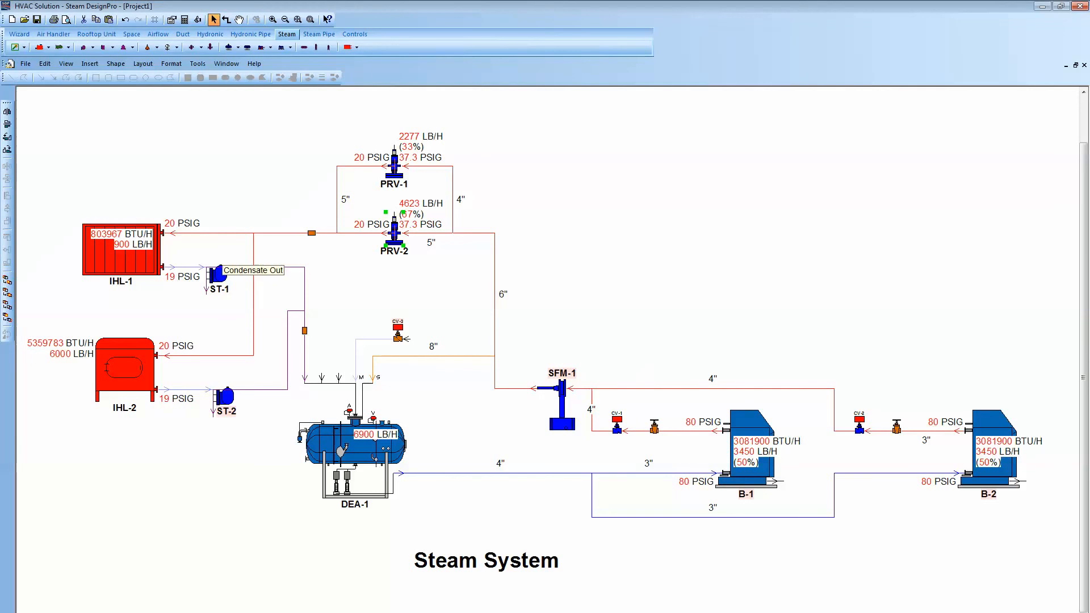
# Review the models selected for steam trap ST-1 and change its type to TD42 (Thermodynamic).
pyautogui.doubleClick(220, 274)
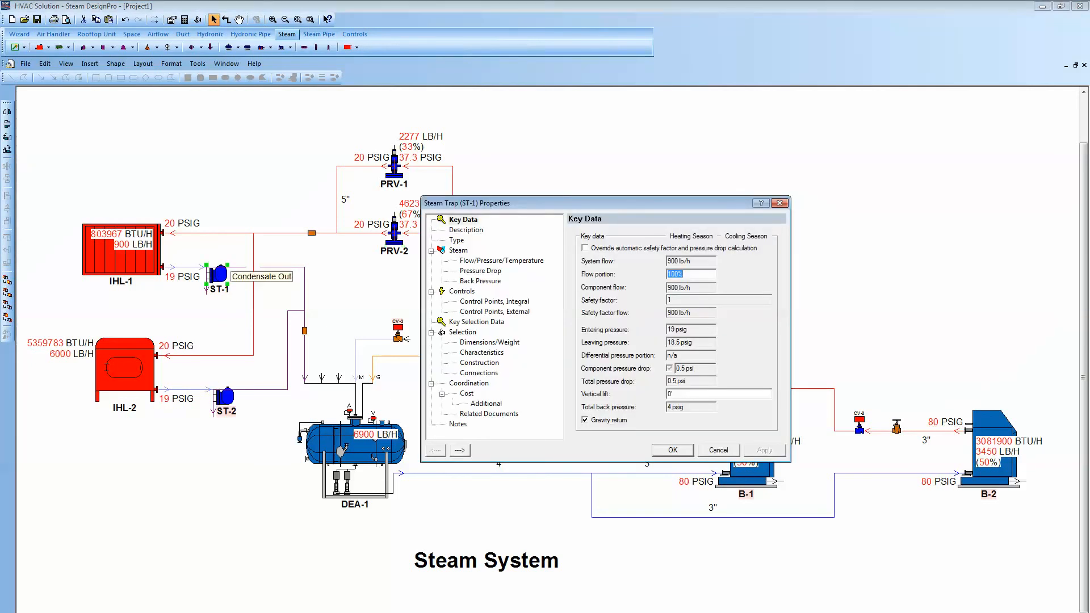
pyautogui.click(463, 332)
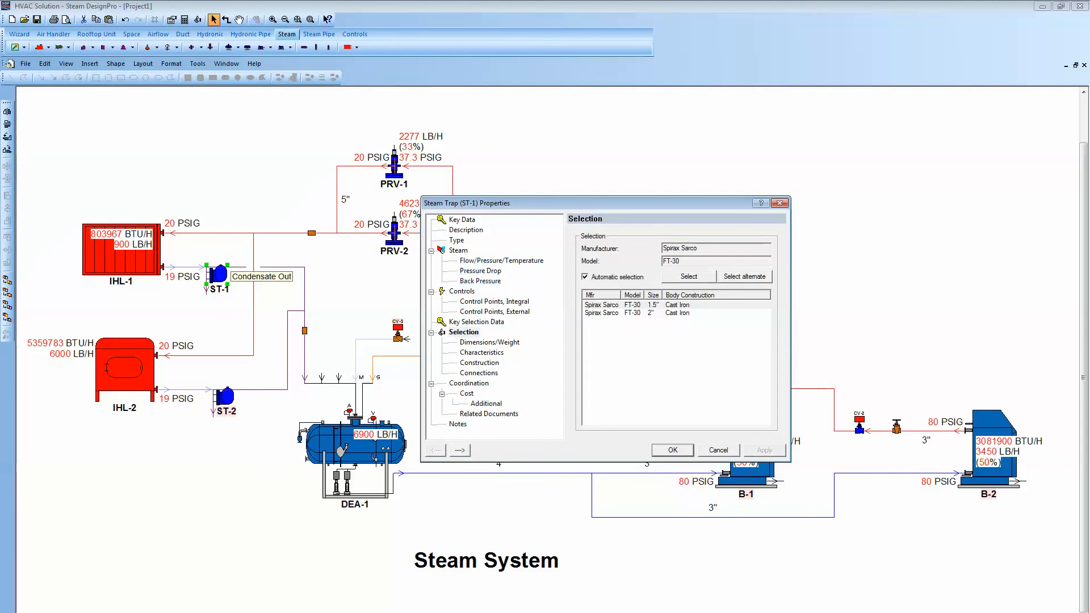
pyautogui.click(456, 240)
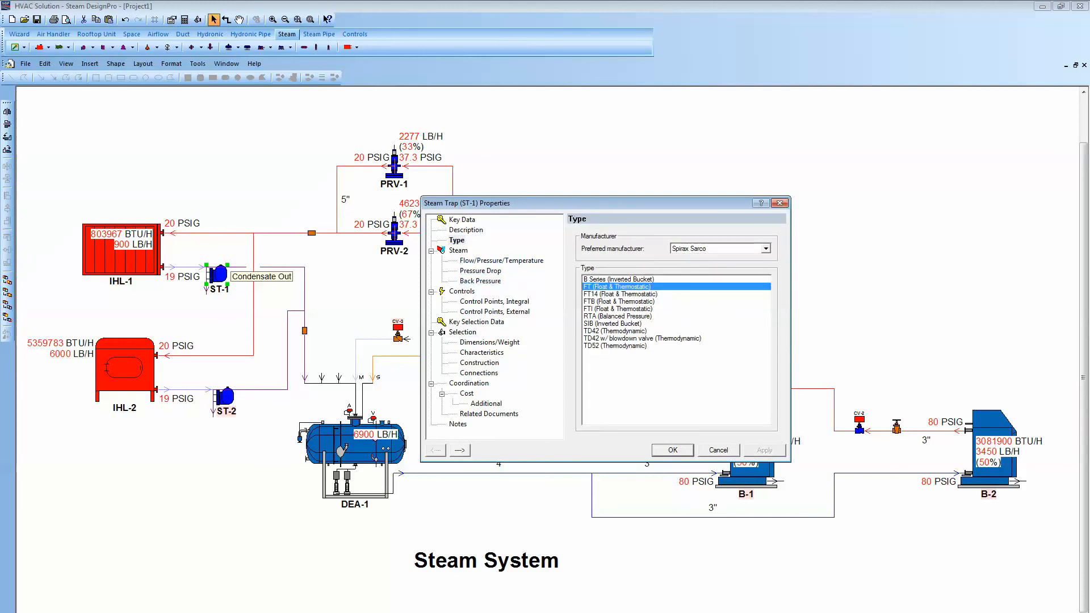
pyautogui.click(615, 331)
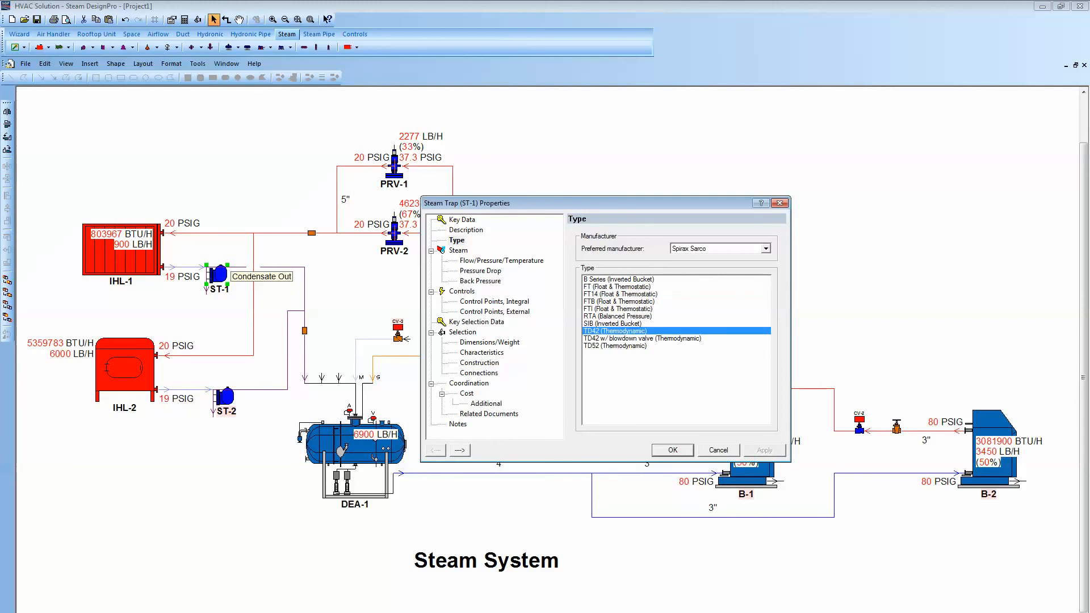
pyautogui.click(673, 450)
pyautogui.click(229, 295)
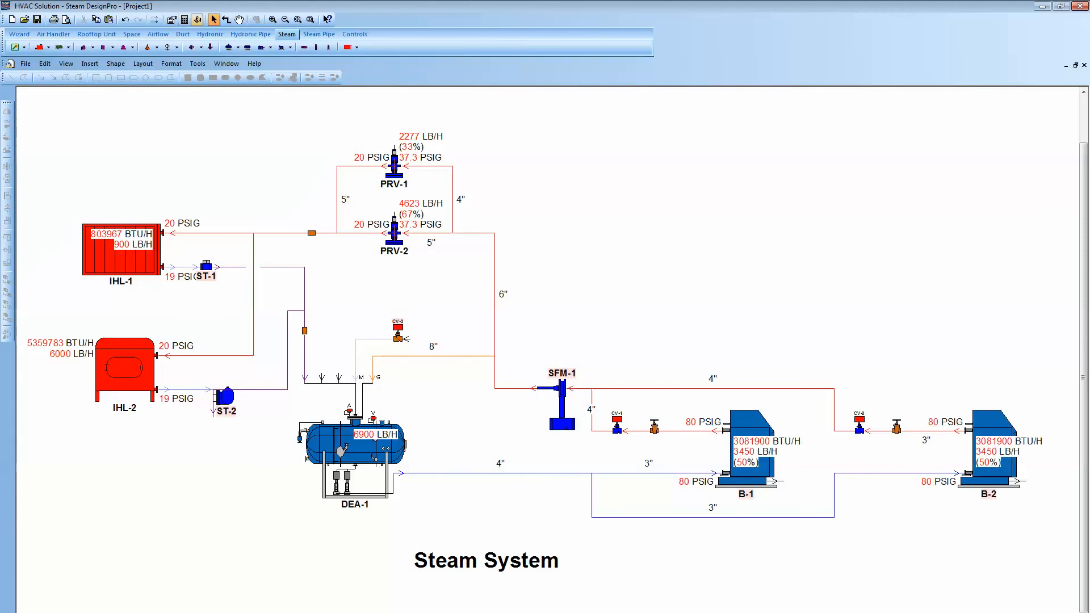
# Rerun the equipment selection without the Project Examiner and check the selection results for steam trap ST-1.
pyautogui.click(198, 19)
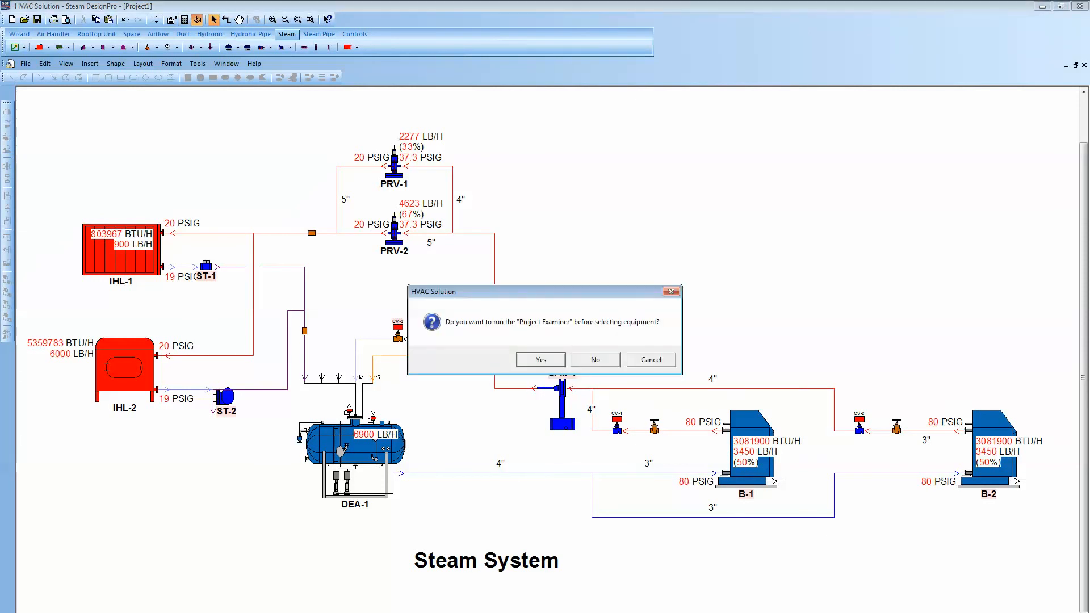
pyautogui.click(595, 360)
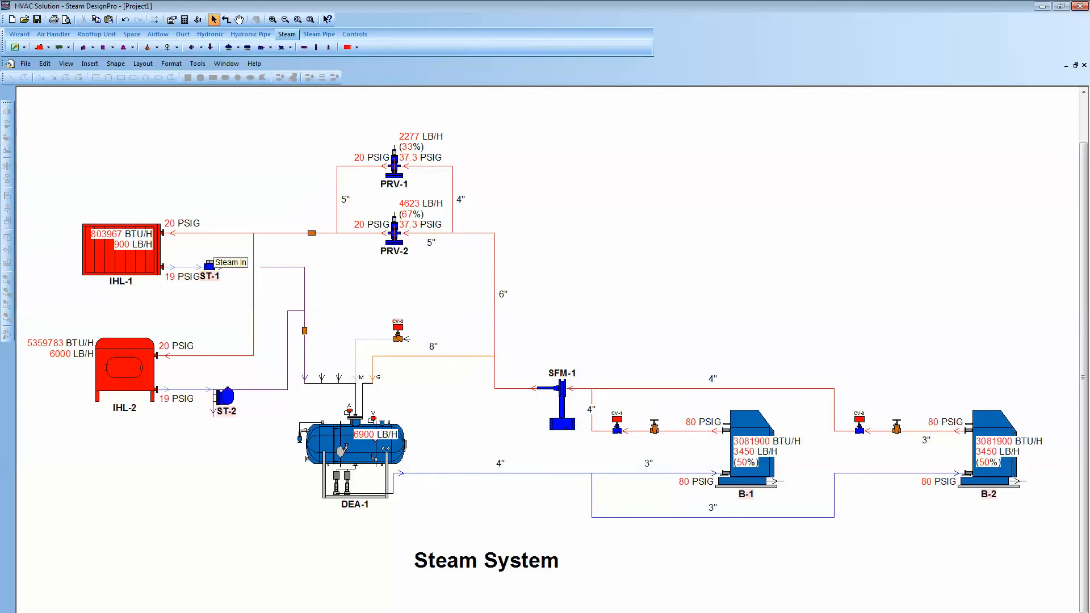
pyautogui.doubleClick(208, 265)
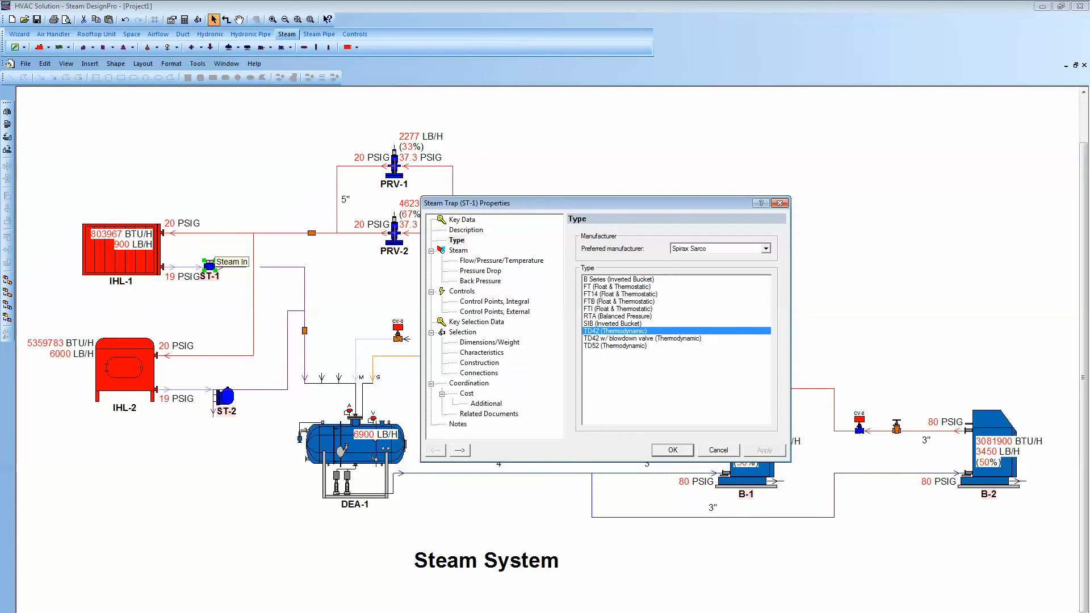
pyautogui.click(463, 332)
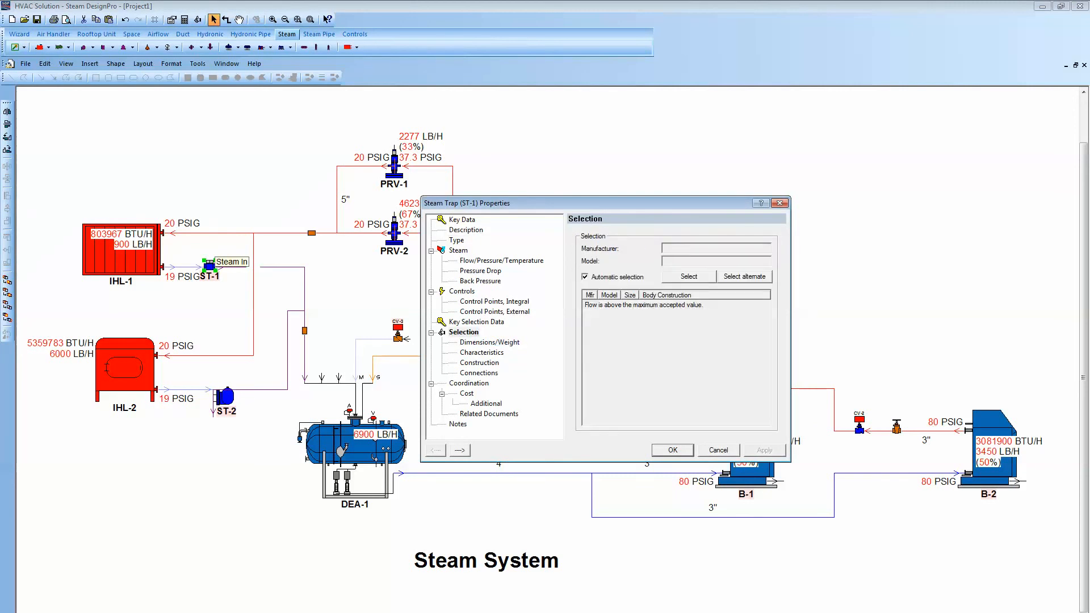
pyautogui.press('Return')
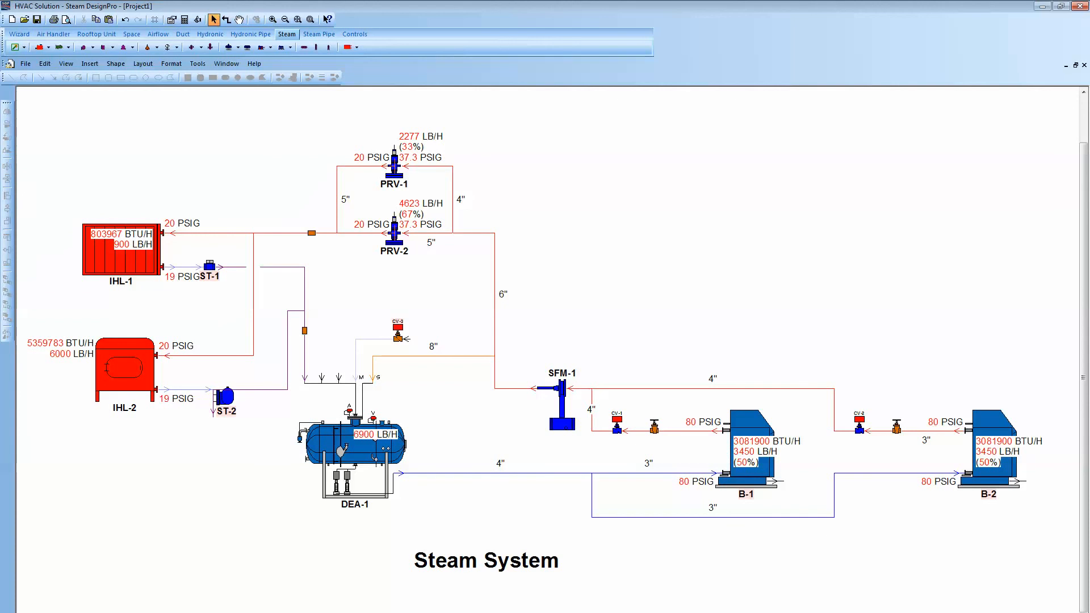